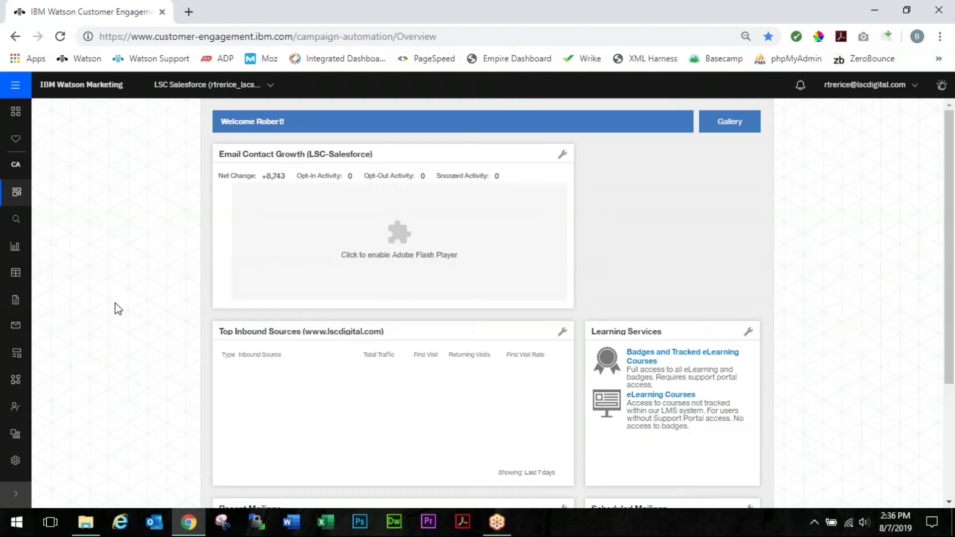
- Go to the Sent mailings list under Email > Emails and templates
left_click(17, 323)
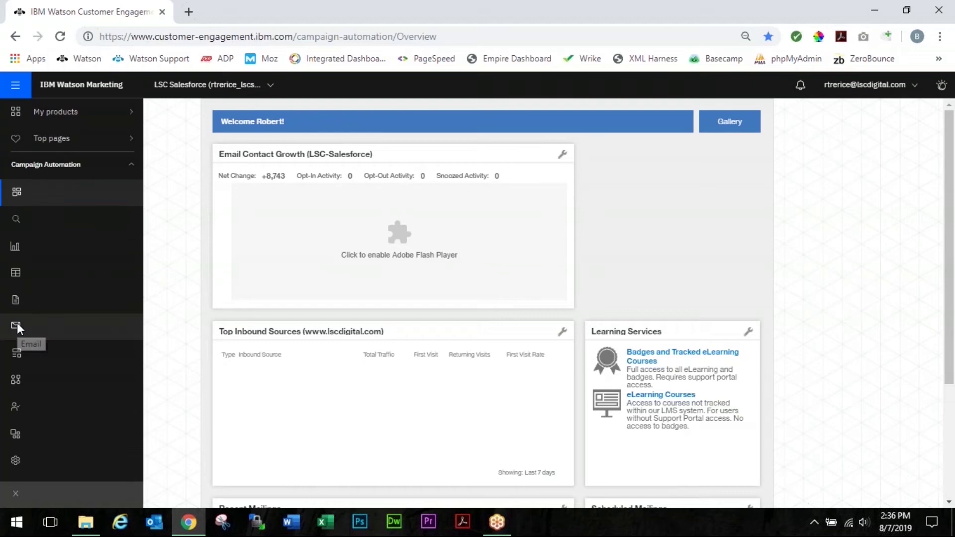
left_click(75, 353)
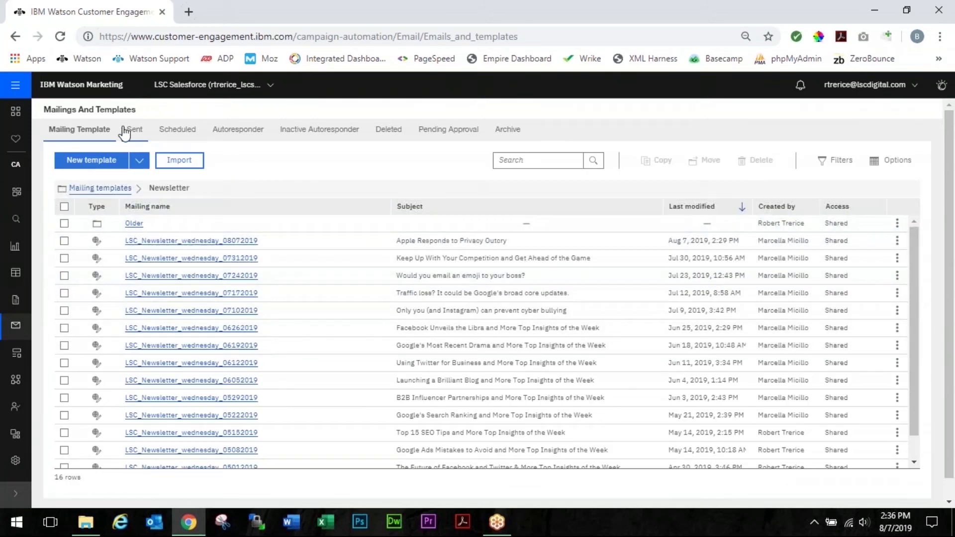
left_click(133, 132)
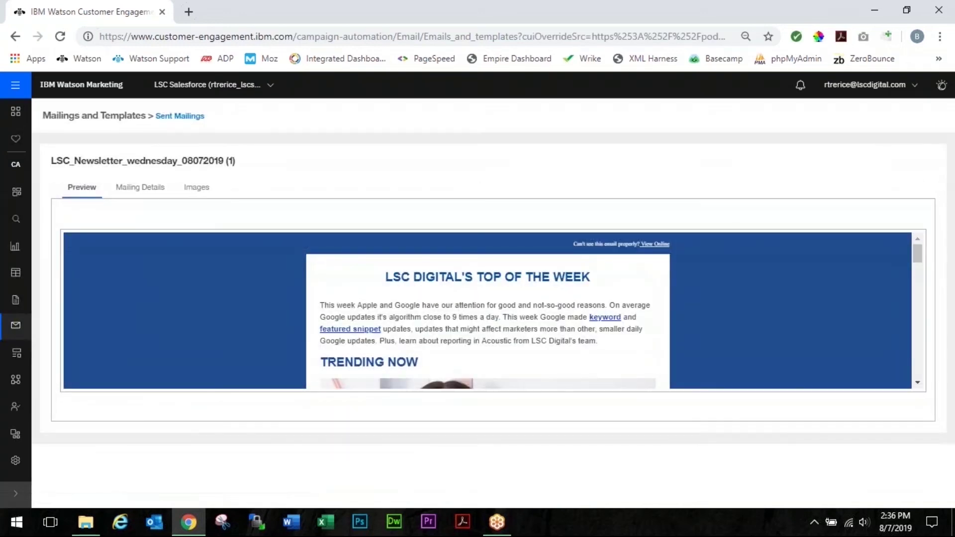
- In the newsletter's images, select iStock-928069142.jpg and choose Update Image to replace it
left_click(205, 189)
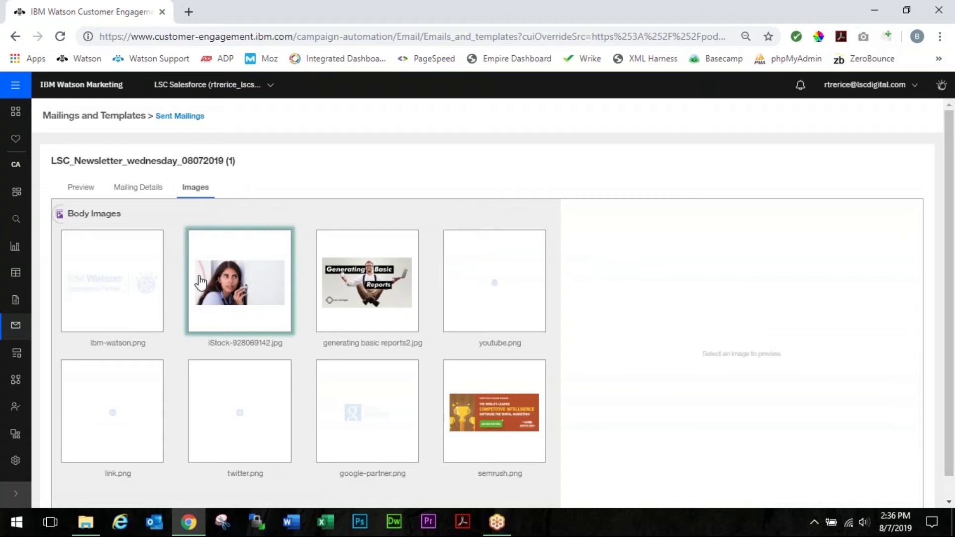
left_click(253, 302)
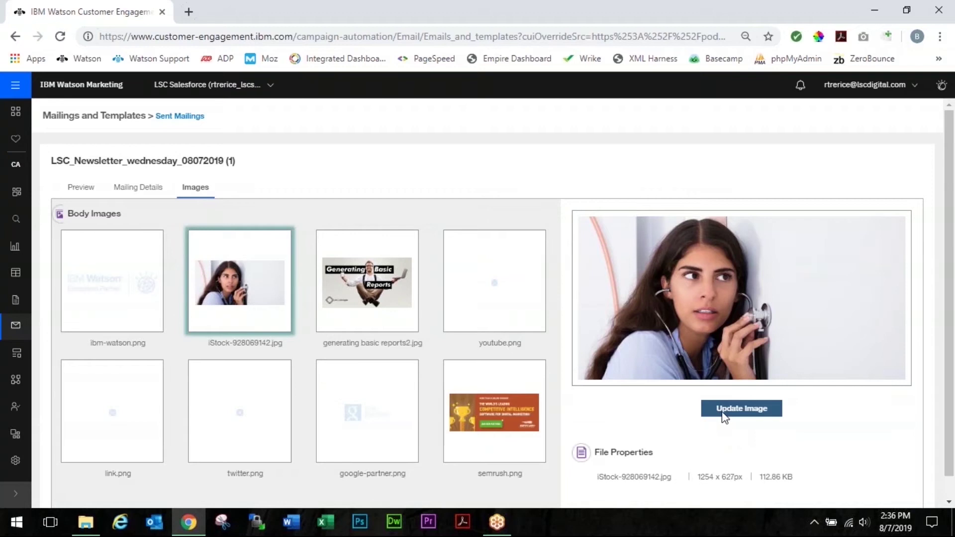
left_click(742, 408)
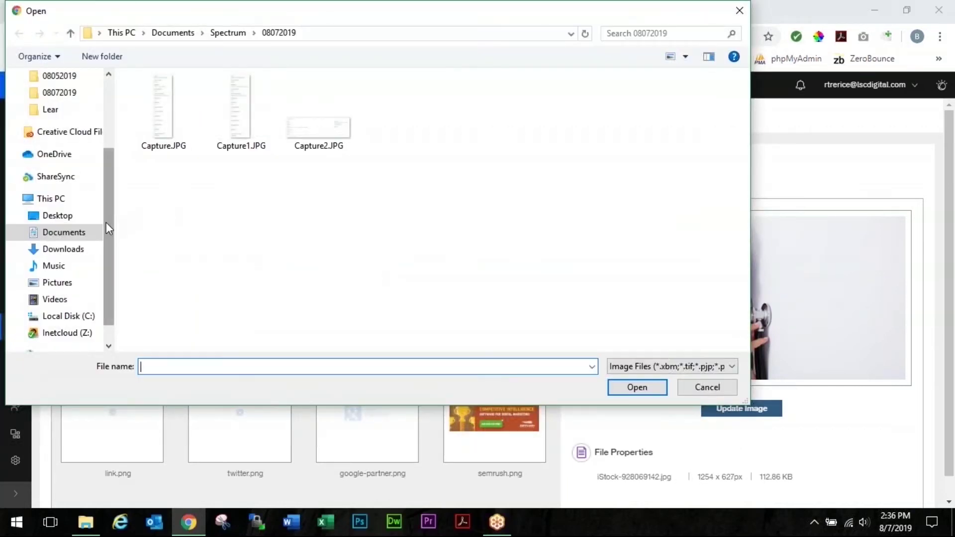
- Upload iStock-1015267018.jpg from Desktop > Video Materials, accepting the new image dimensions
left_click(66, 222)
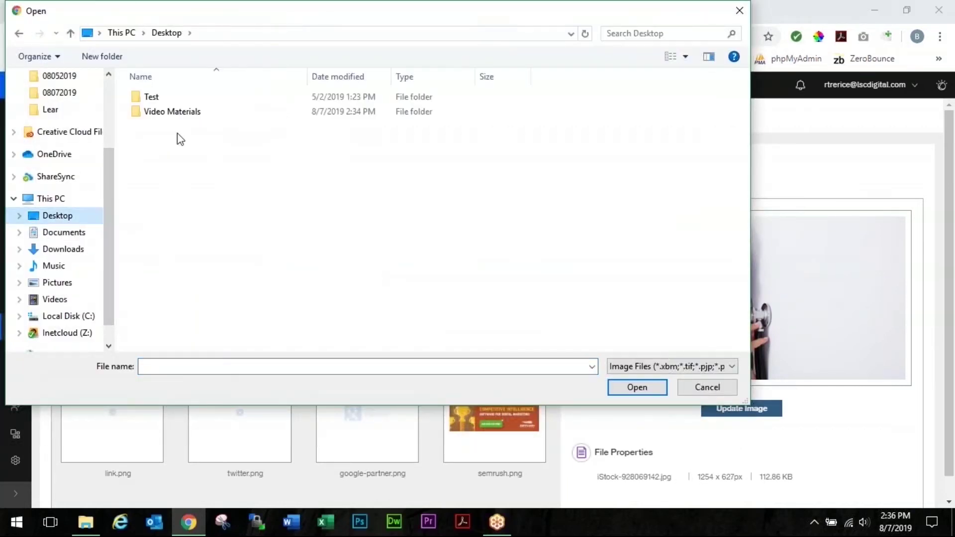
double_click(164, 112)
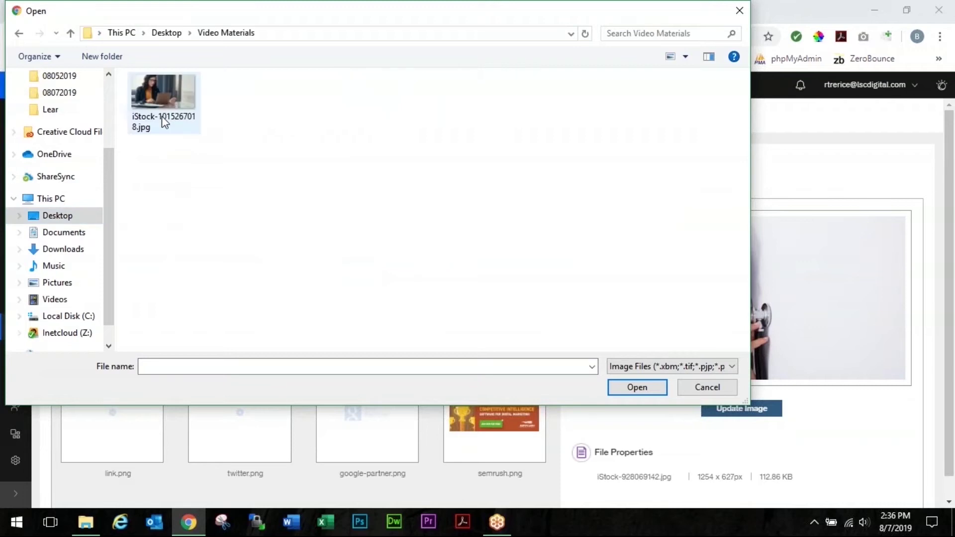
left_click(171, 103)
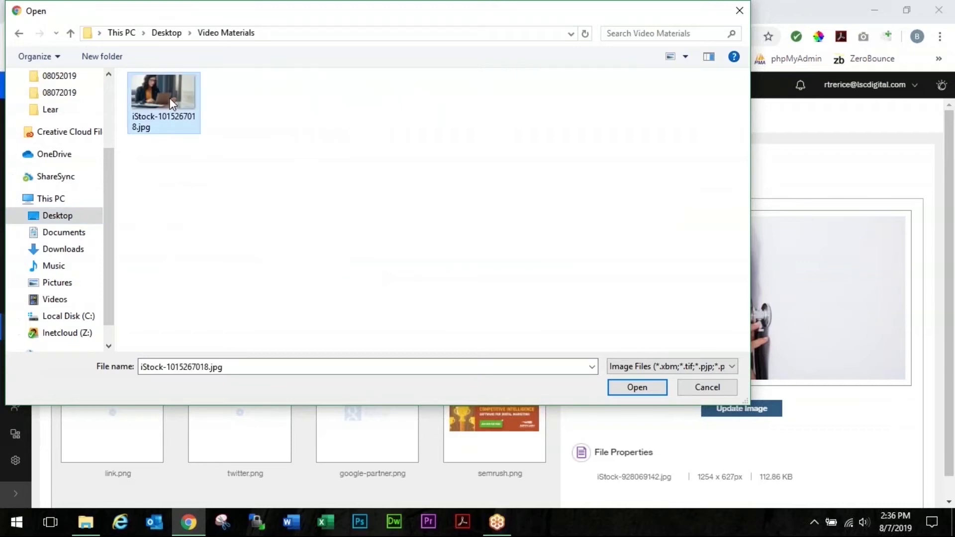
left_click(642, 385)
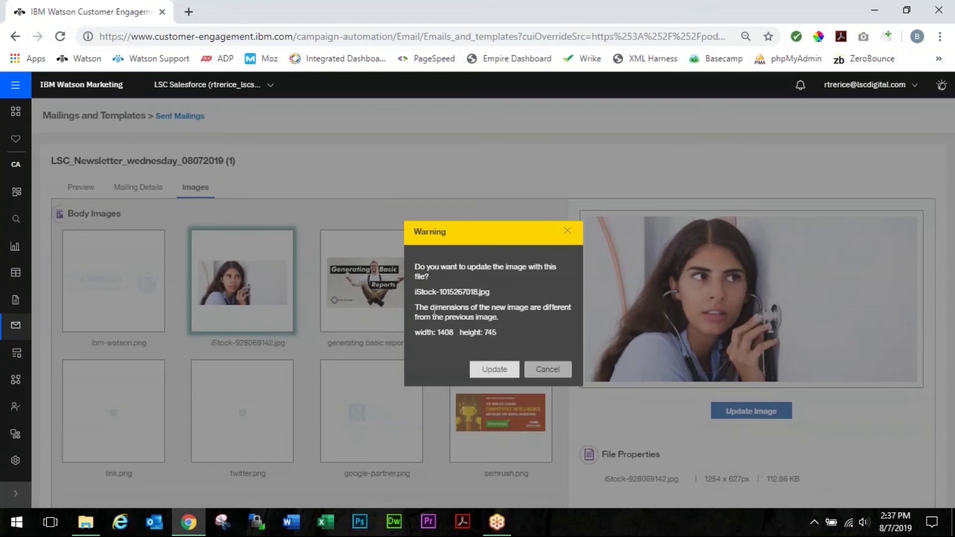
left_click(494, 371)
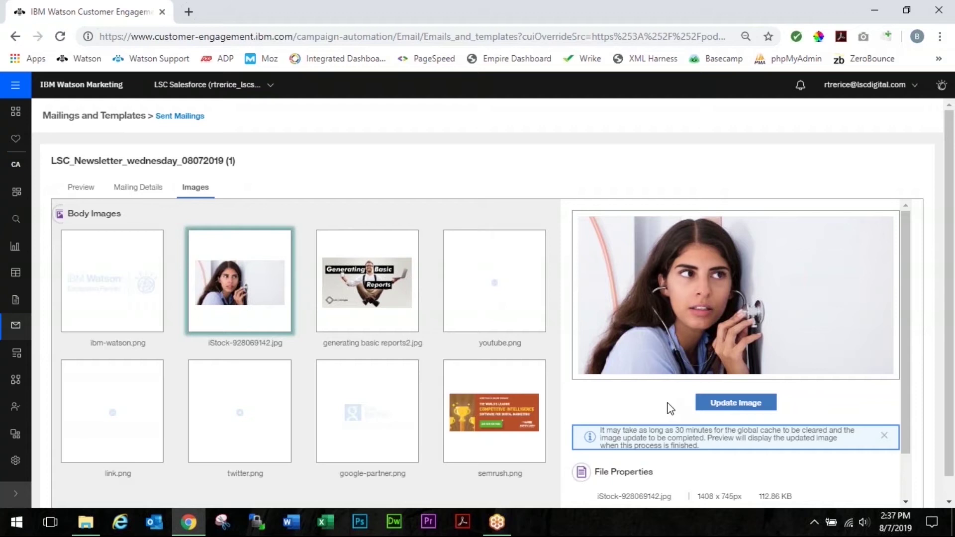
scroll(663, 402, "down", 1)
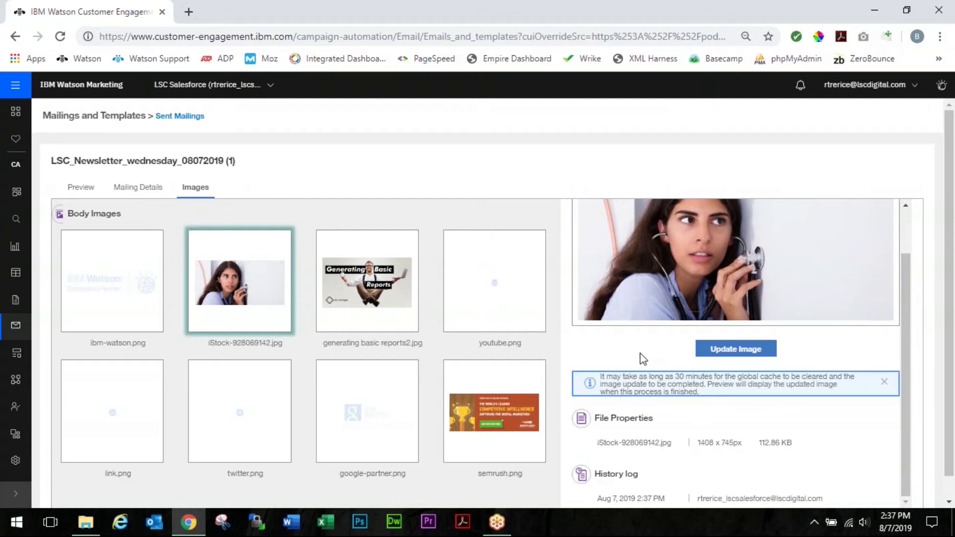
- Scroll back up the image details after reviewing the History log
scroll(645, 343, "up", 1)
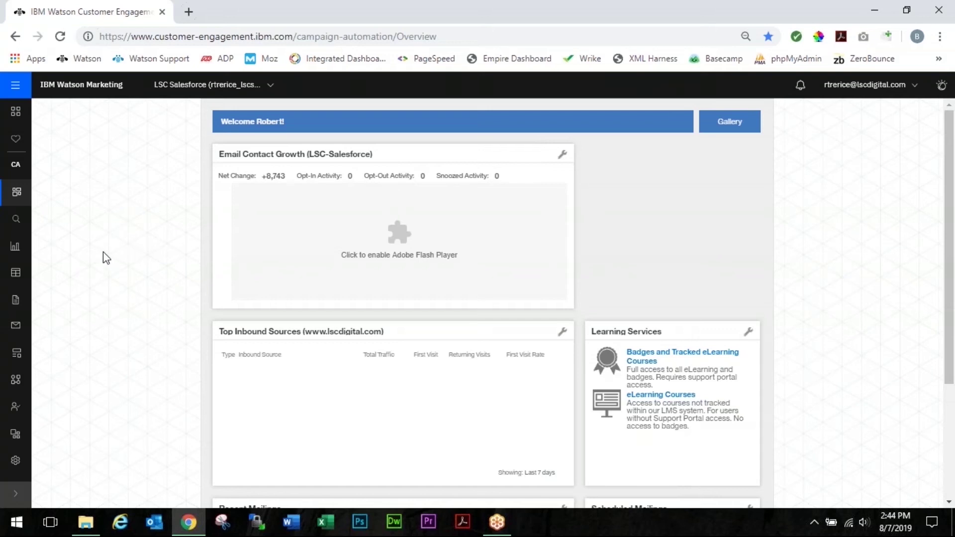
- Open Reports (classic) > Single mailing for LSC_Newsletter_wednesday_08072019
left_click(12, 248)
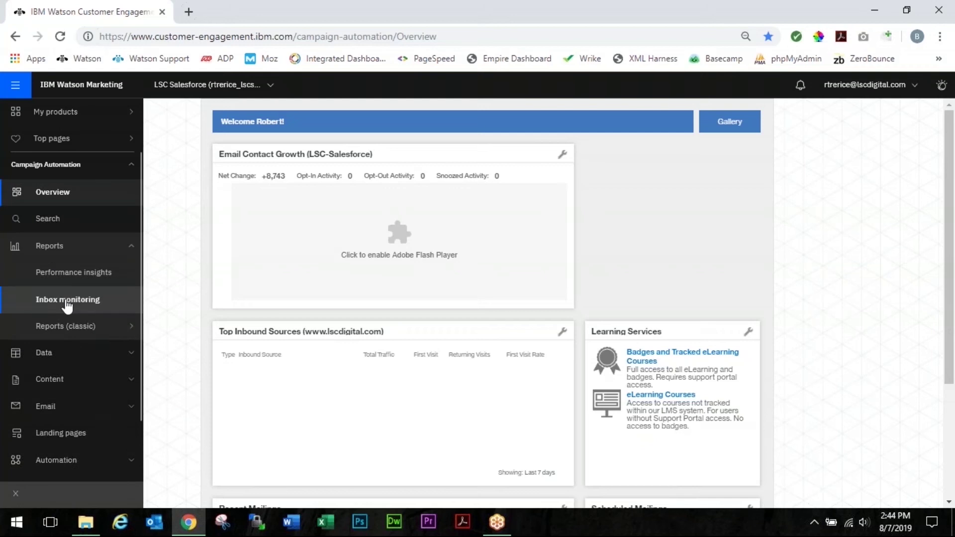
mouse_move(74, 325)
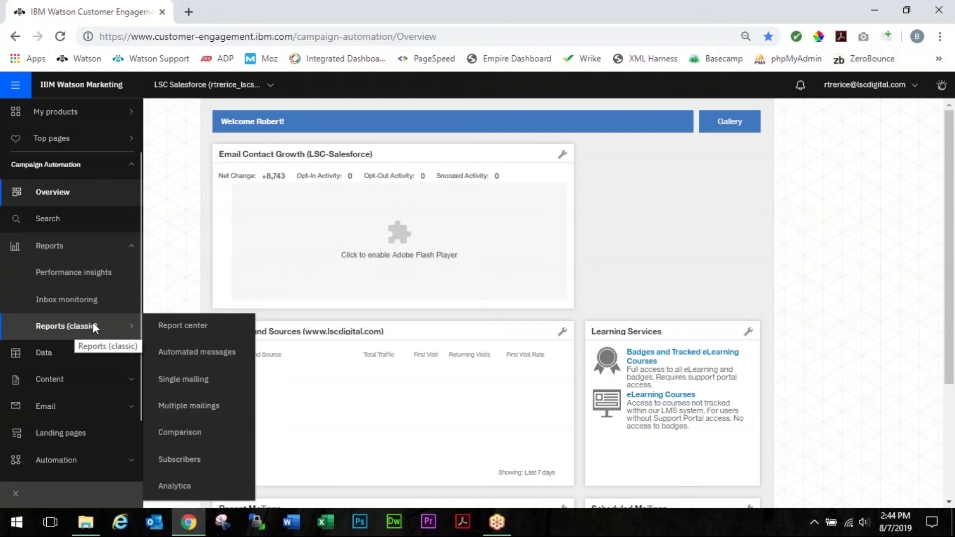
left_click(183, 381)
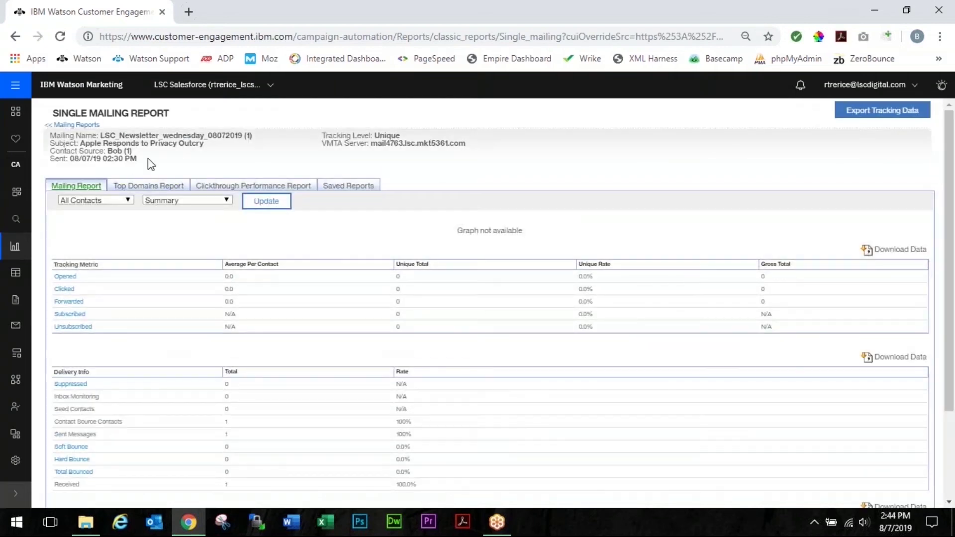
- Switch the report type from Summary to Clickthroughs and update it
left_click(200, 201)
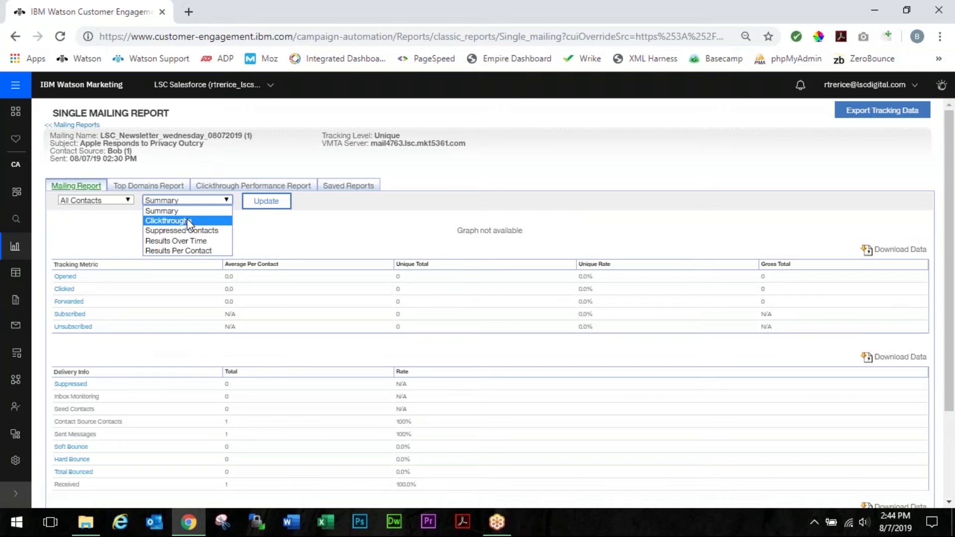
left_click(188, 222)
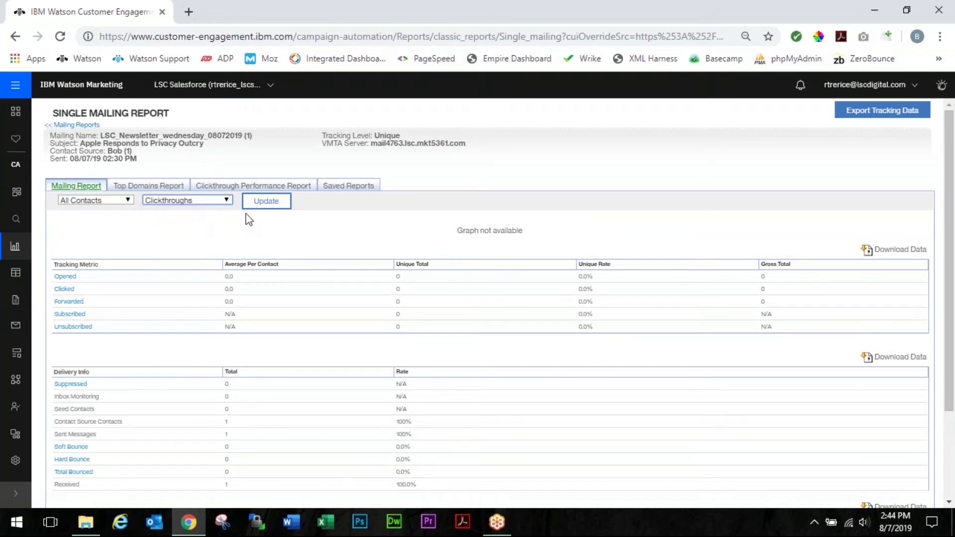
left_click(257, 204)
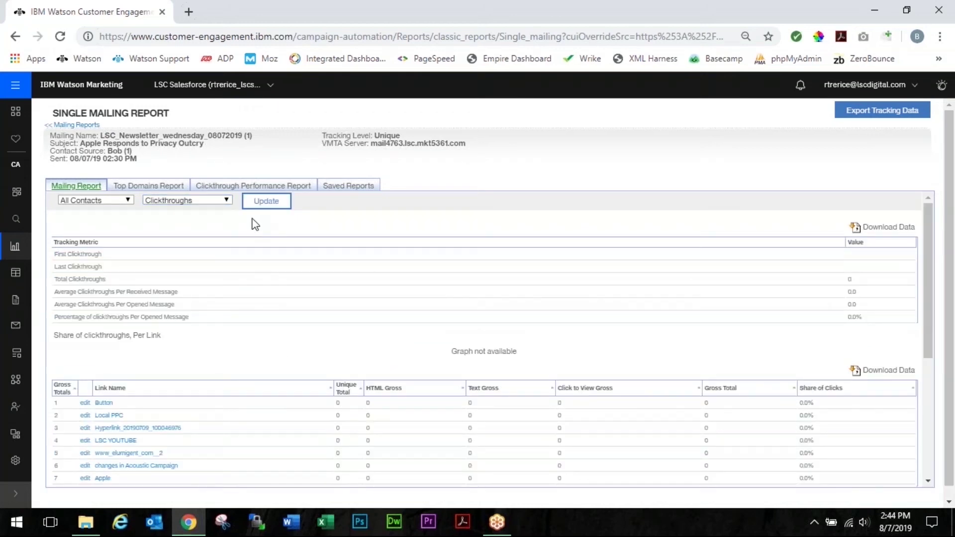
- Review the link table and edit the Button link's address
scroll(254, 226, "down", 3)
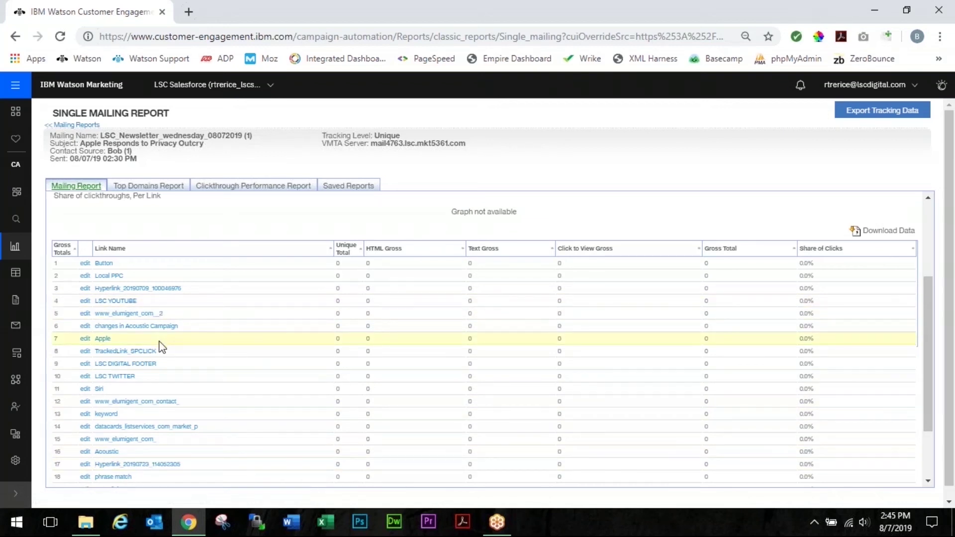
scroll(160, 344, "up", 2)
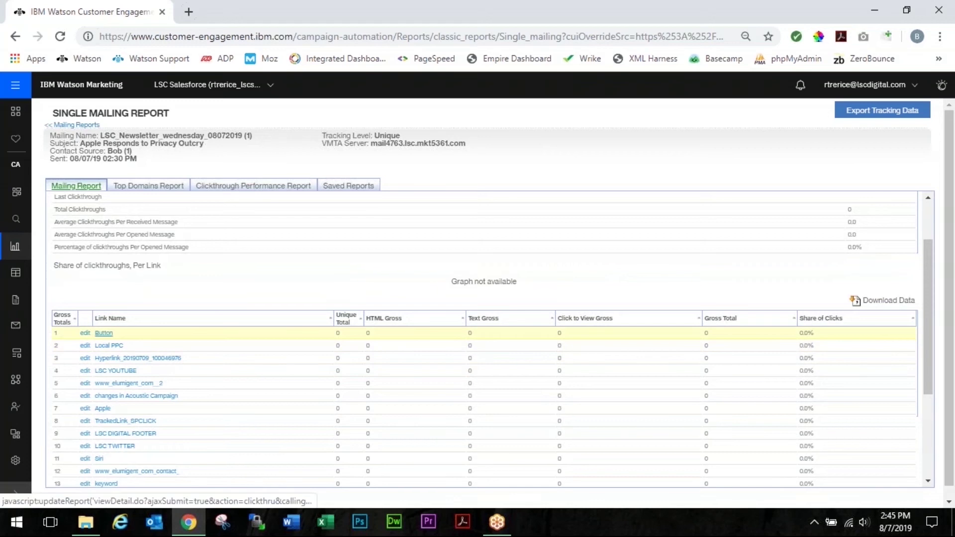
left_click(85, 333)
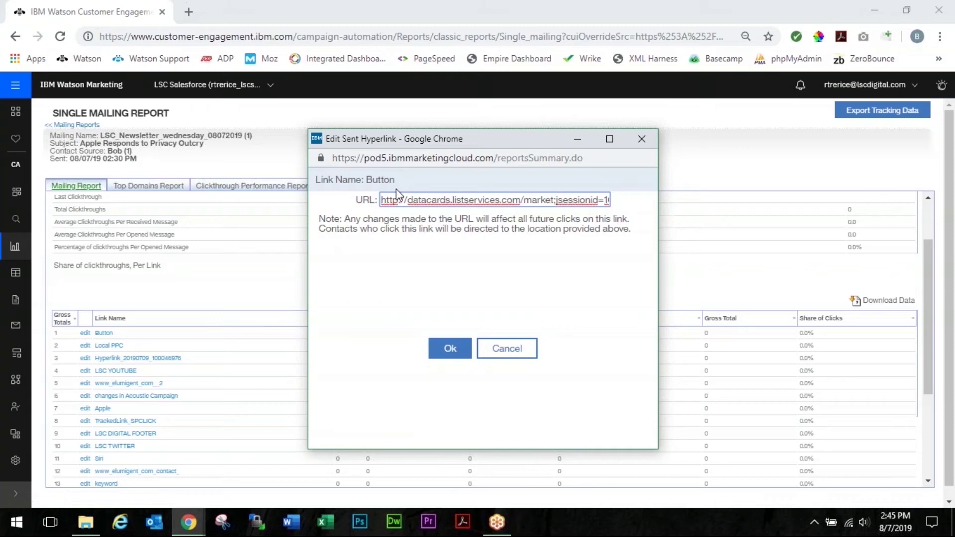
left_click_drag(539, 200, 379, 201)
triple_click(423, 200)
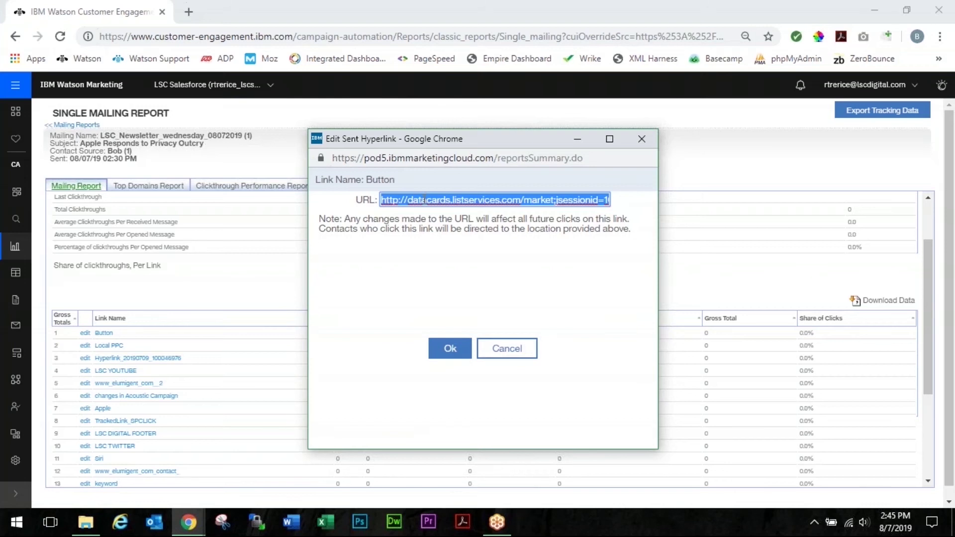
type("https://www.lscdigital.com/category/insights/")
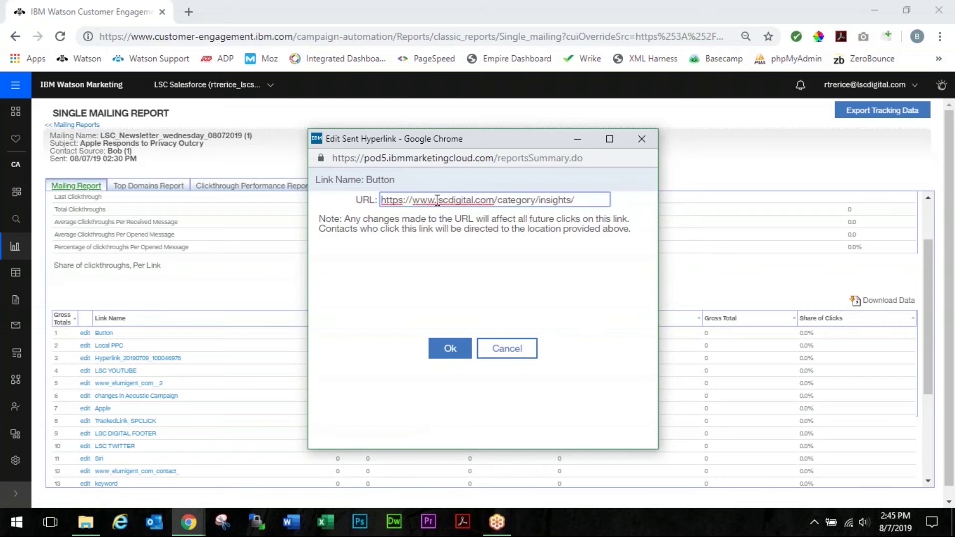
left_click(450, 352)
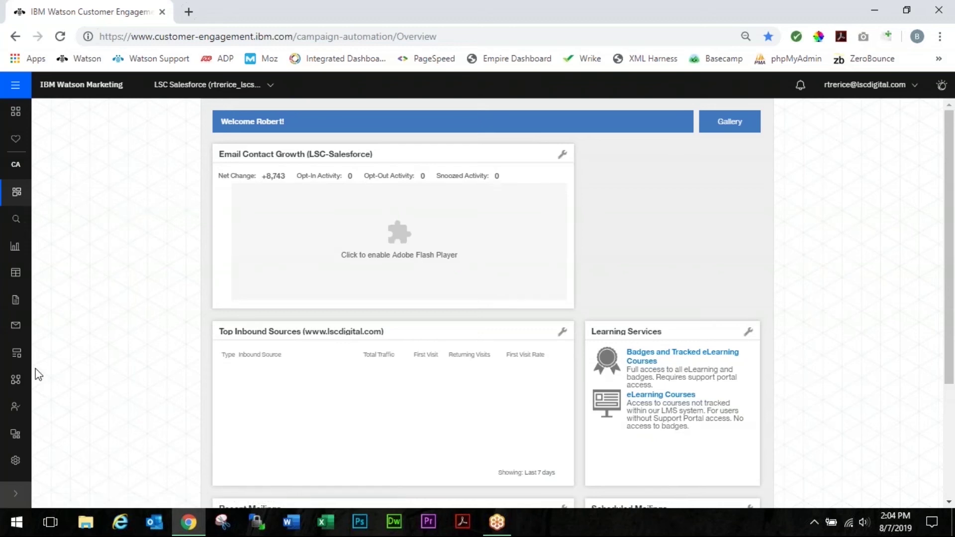
- Open Settings > Activity reports > System activity and view the Active Mailings tab
left_click(16, 462)
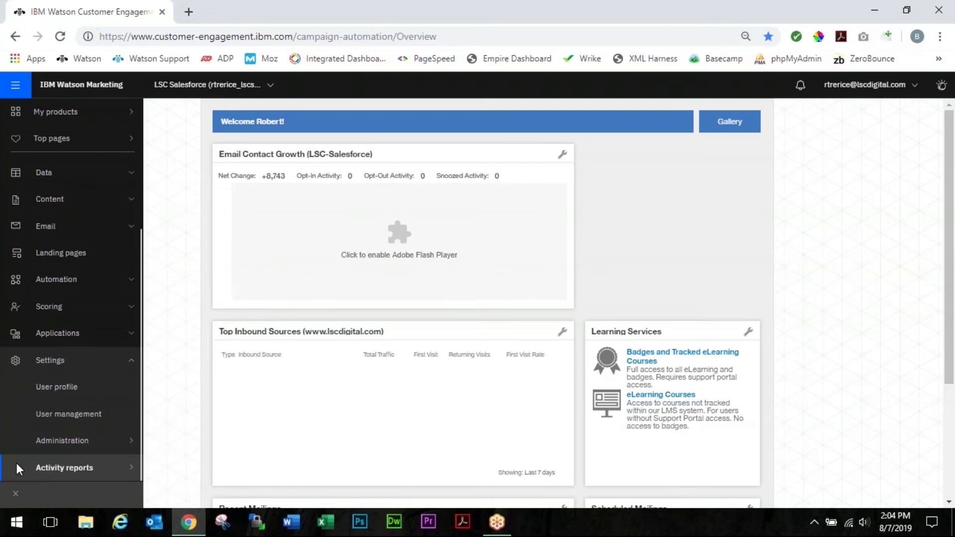
left_click(17, 464)
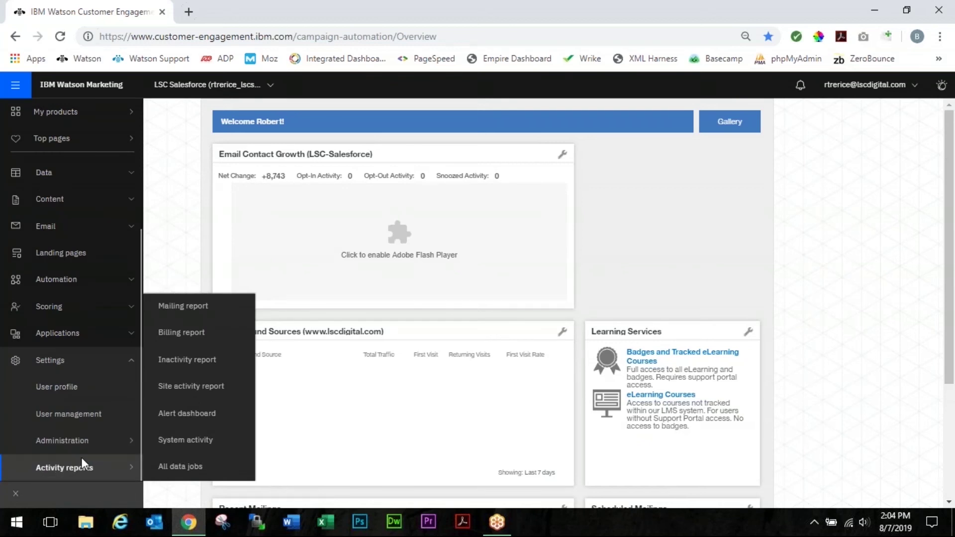
left_click(185, 441)
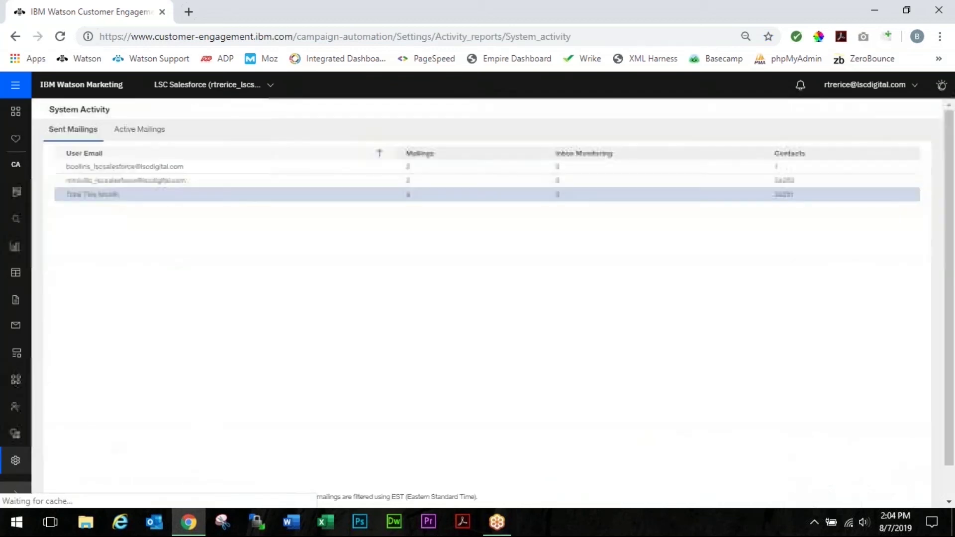
left_click(136, 131)
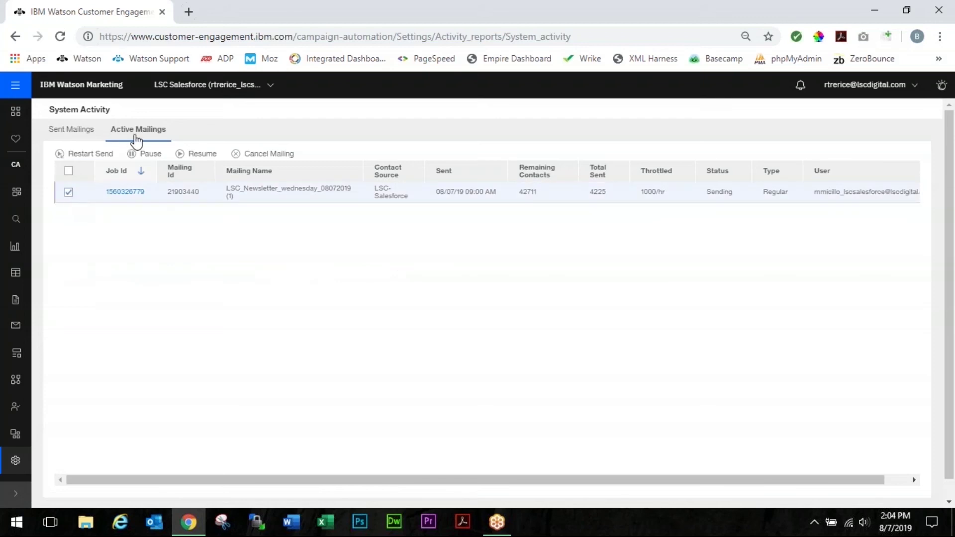
- Pause the newsletter send to Held, then change its 1000/hr throttle to 7000/hr
left_click(144, 155)
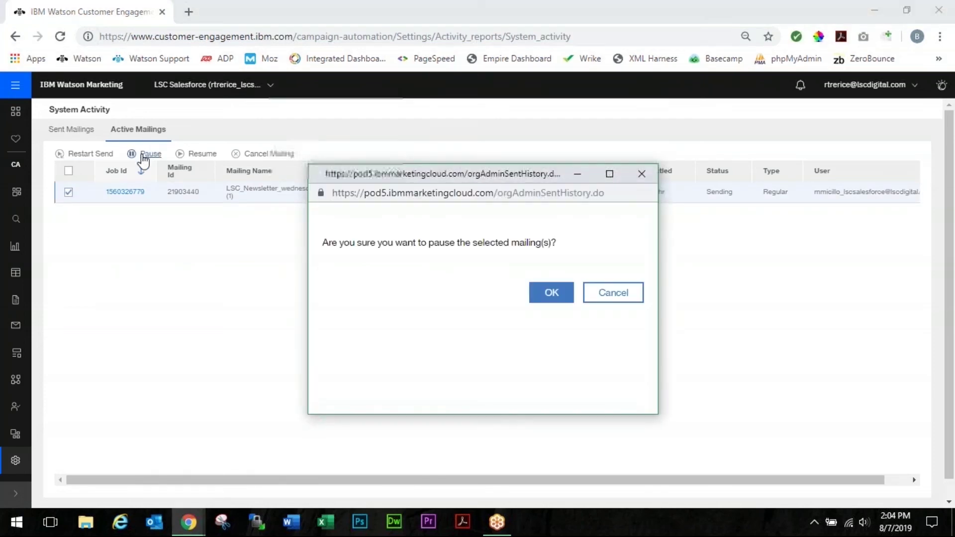
left_click(551, 293)
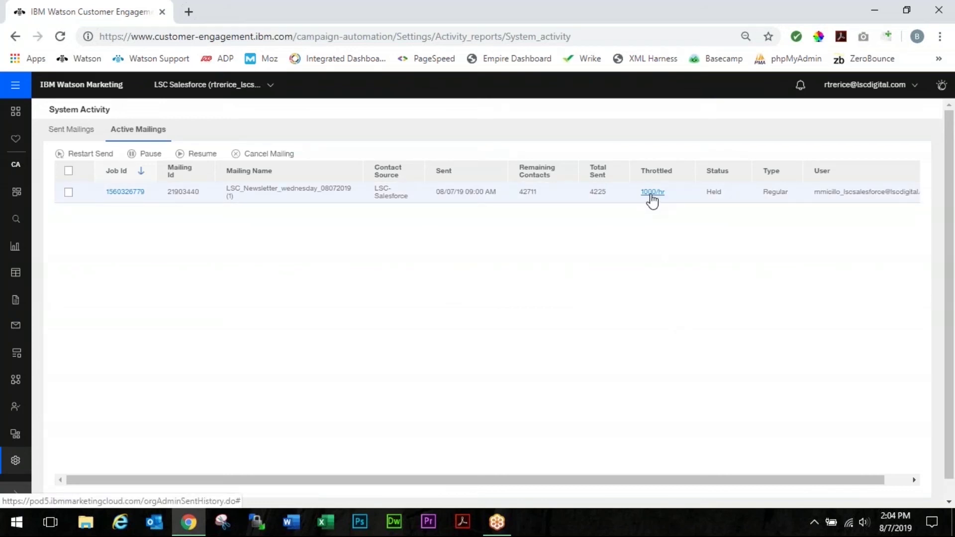
left_click(652, 196)
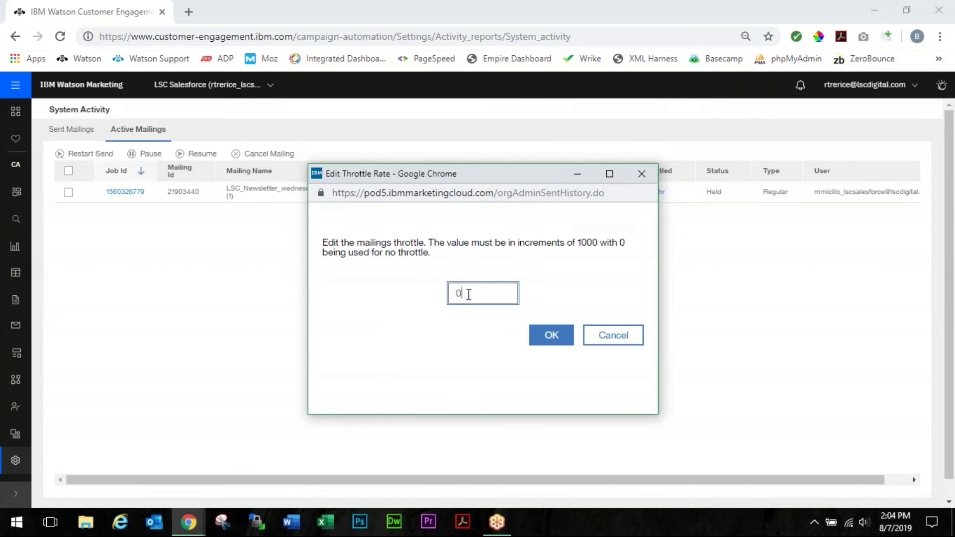
left_click_drag(469, 292, 445, 310)
type("7000")
left_click(546, 338)
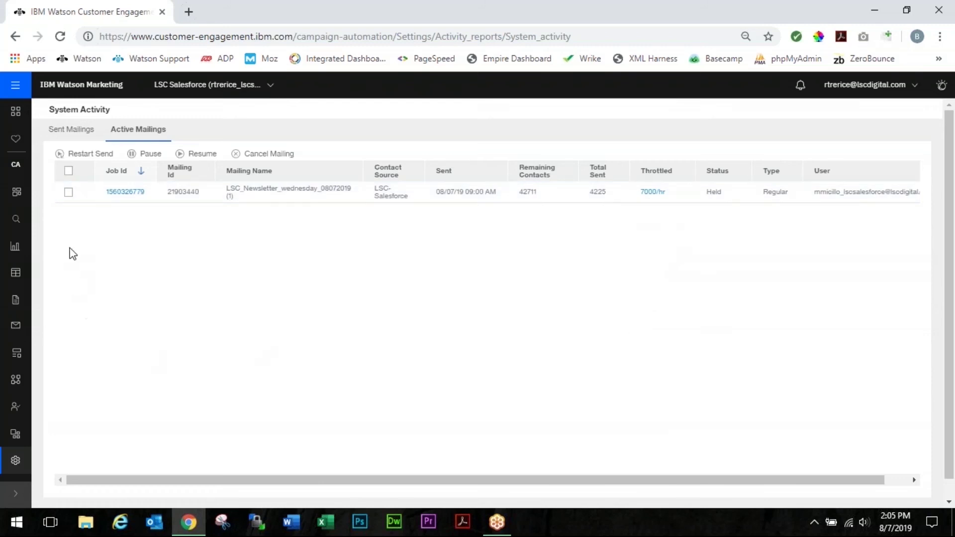
- Resume sending the held newsletter mailing
left_click(69, 193)
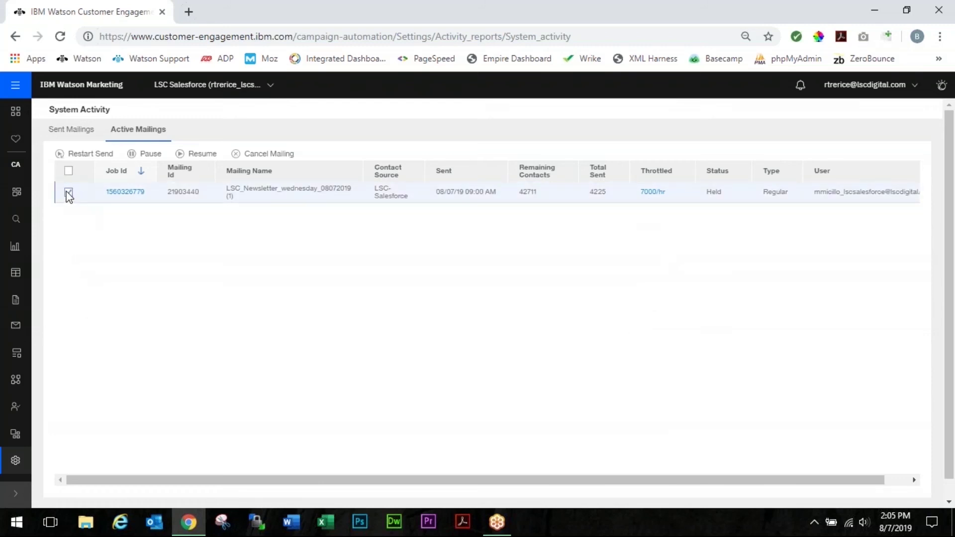
left_click(204, 158)
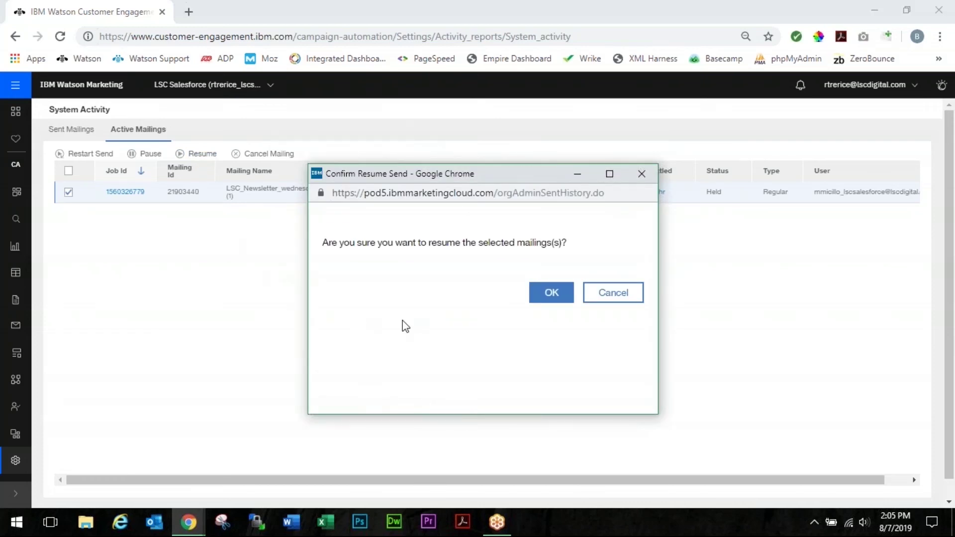
left_click(558, 305)
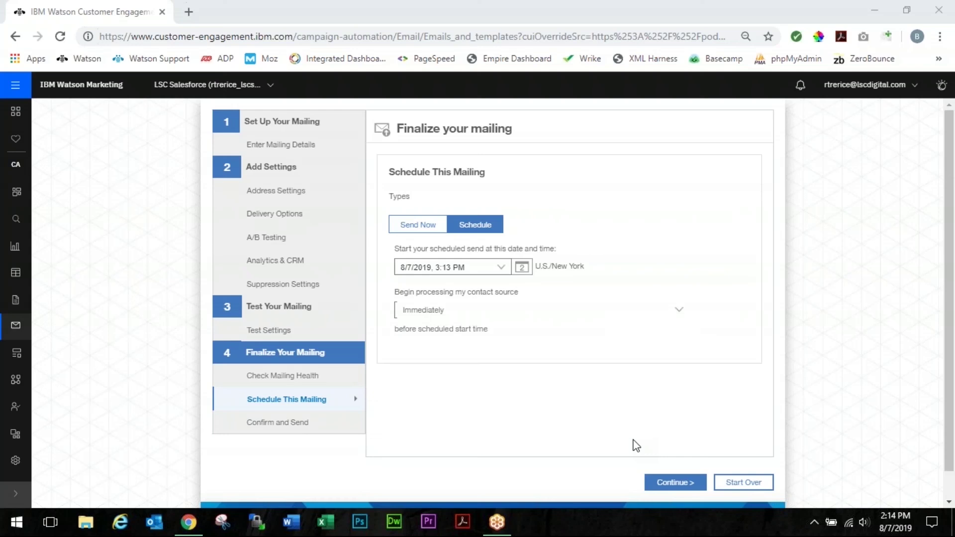
- Set the newsletter's send date to September 12 at 3:00 PM
left_click(500, 267)
left_click(517, 294)
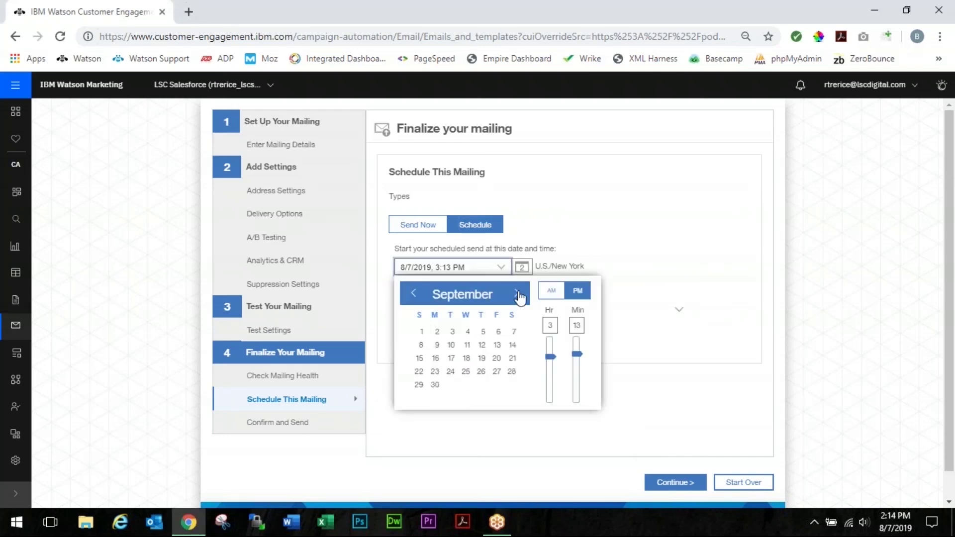
left_click(485, 345)
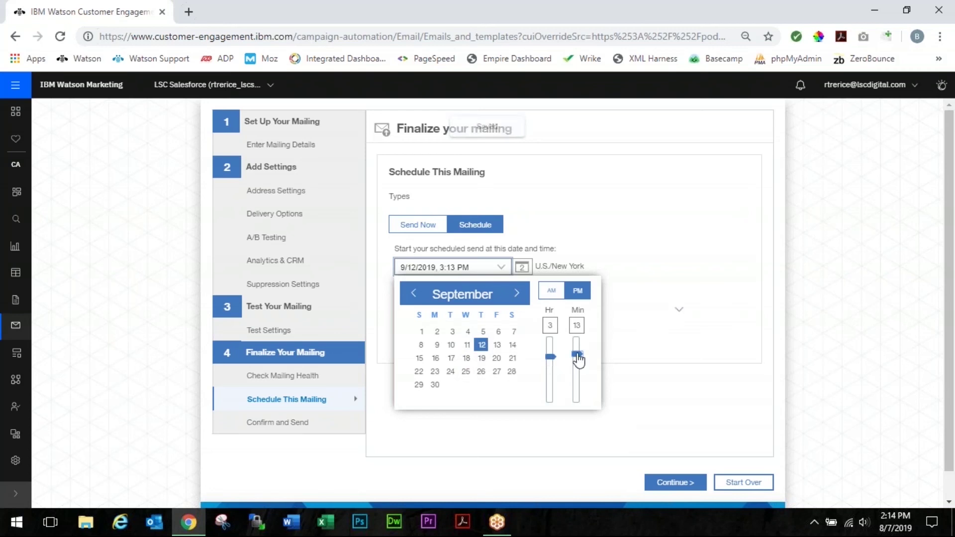
left_click_drag(579, 358, 577, 340)
left_click(697, 418)
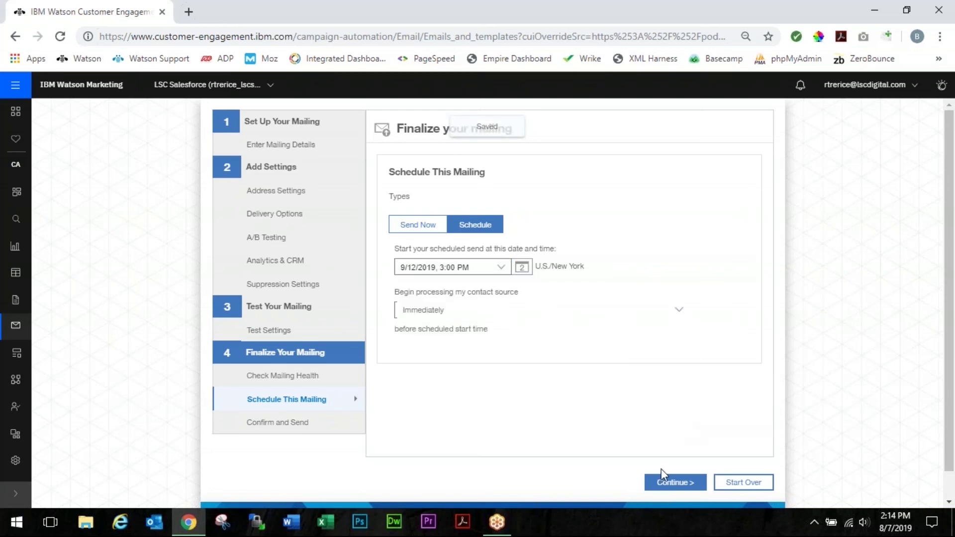
- Review the confirm summary and send the mailing as scheduled for Sep 12, 2019
left_click(681, 489)
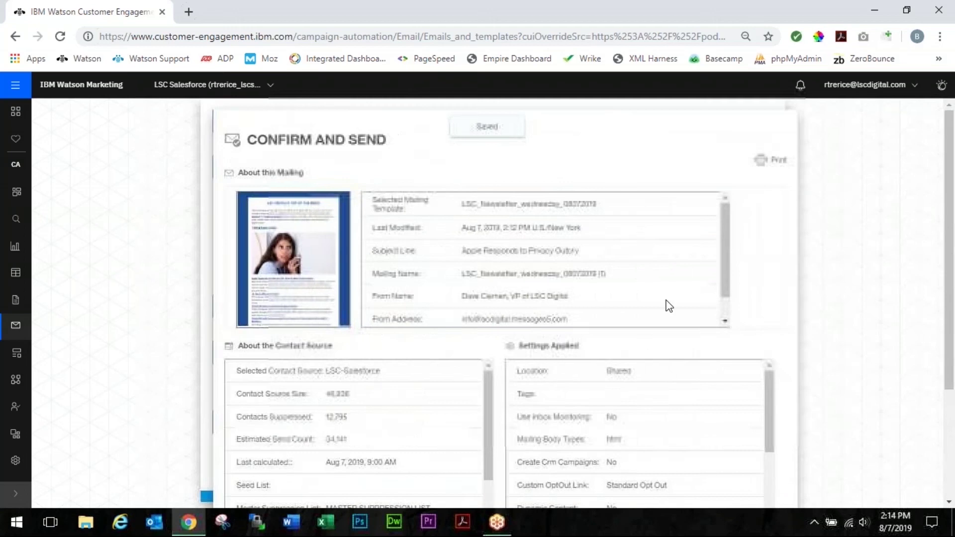
scroll(669, 305, "down", 1)
scroll(751, 270, "down", 3)
scroll(616, 320, "down", 3)
scroll(279, 329, "down", 2)
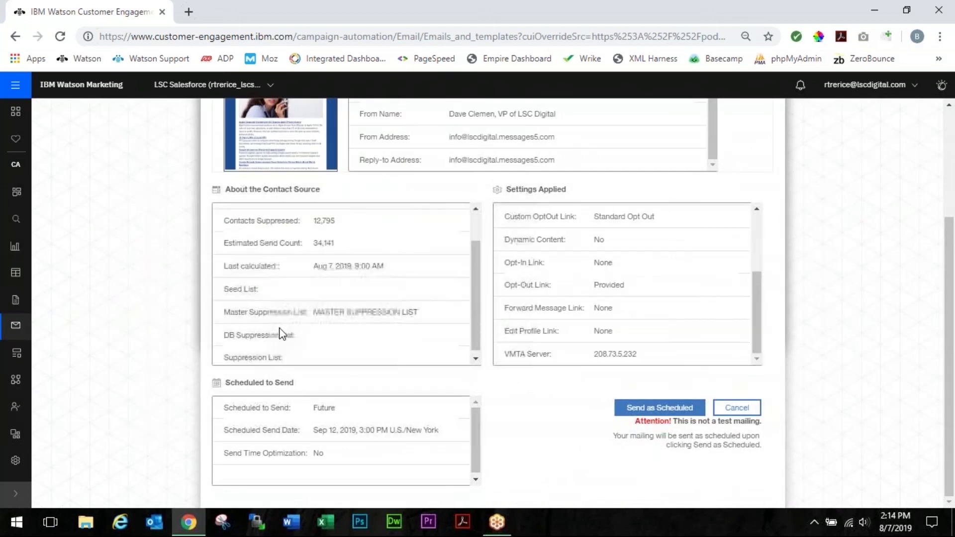
scroll(309, 432, "down", 1)
scroll(625, 283, "up", 3)
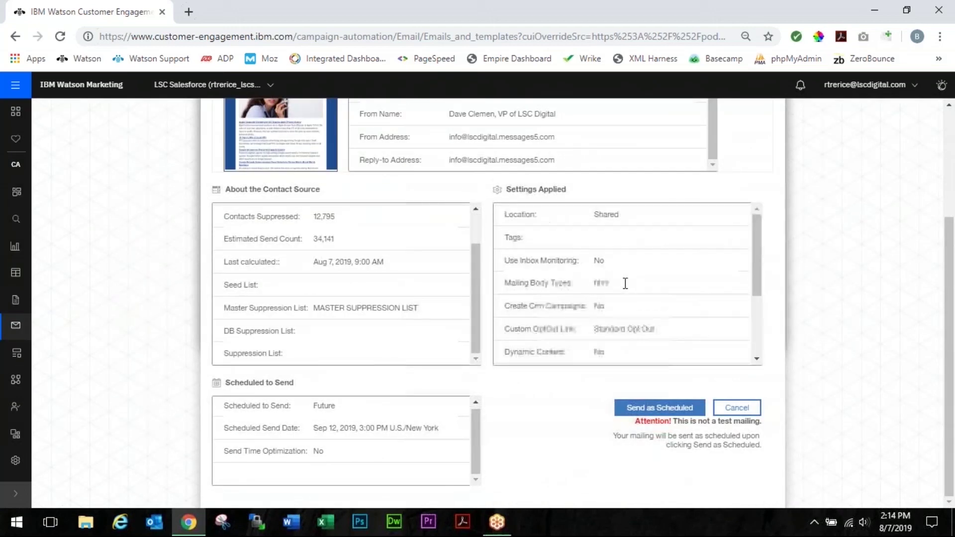
scroll(358, 360, "up", 2)
scroll(554, 163, "up", 1)
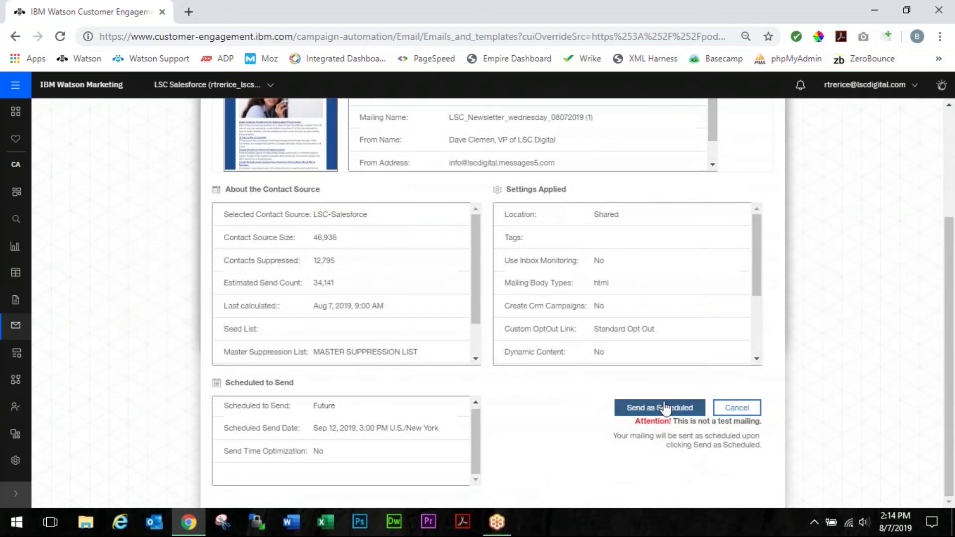
left_click(662, 409)
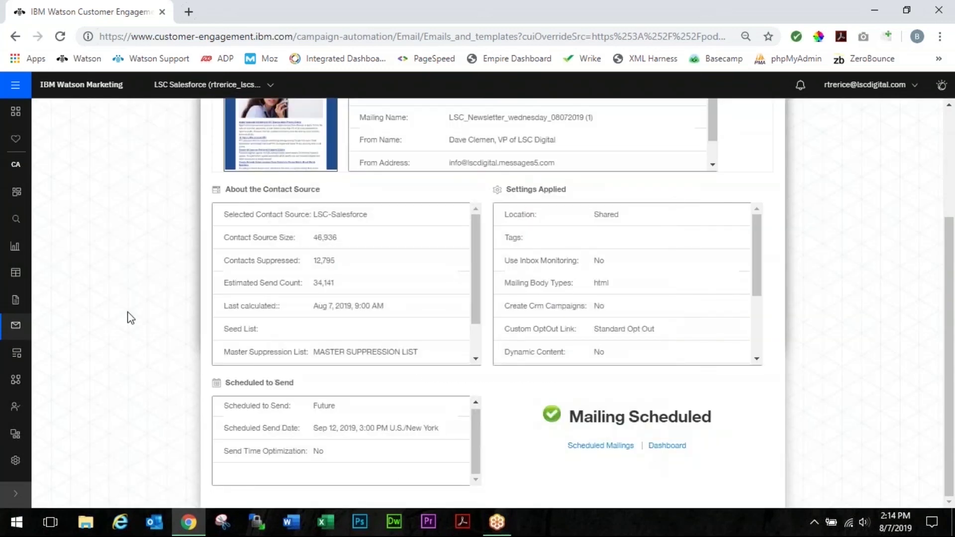
scroll(70, 314, "up", 3)
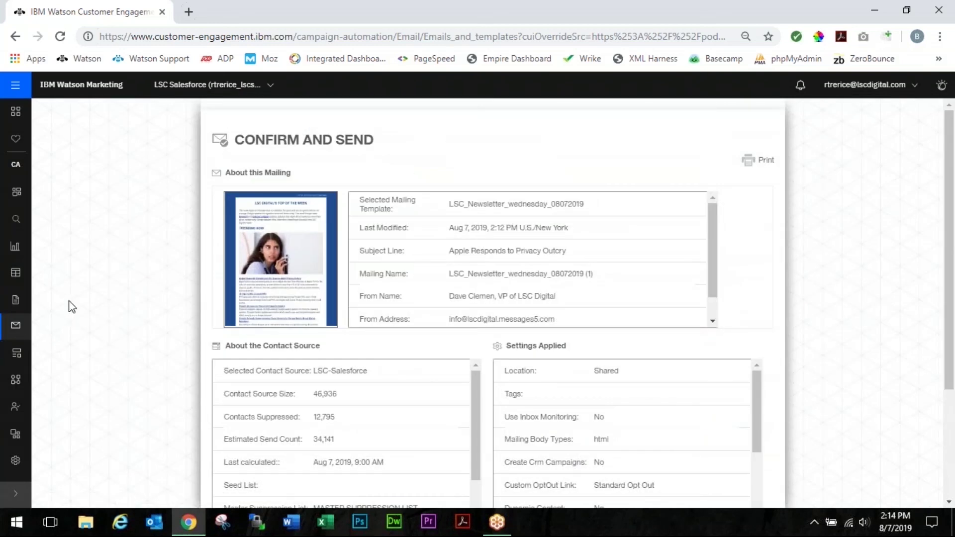
- Unschedule the Sep 12 newsletter from the Scheduled list, moving it to Sent
left_click(17, 322)
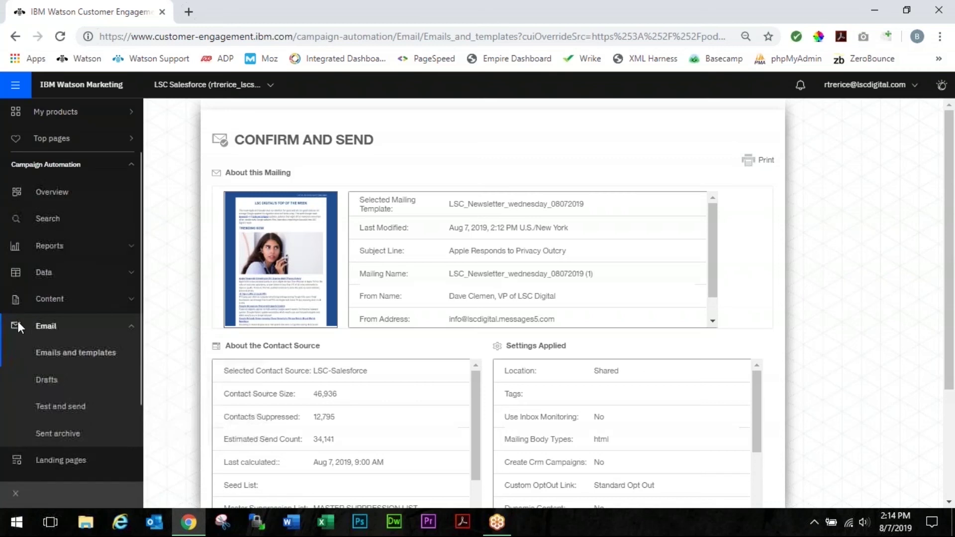
left_click(59, 355)
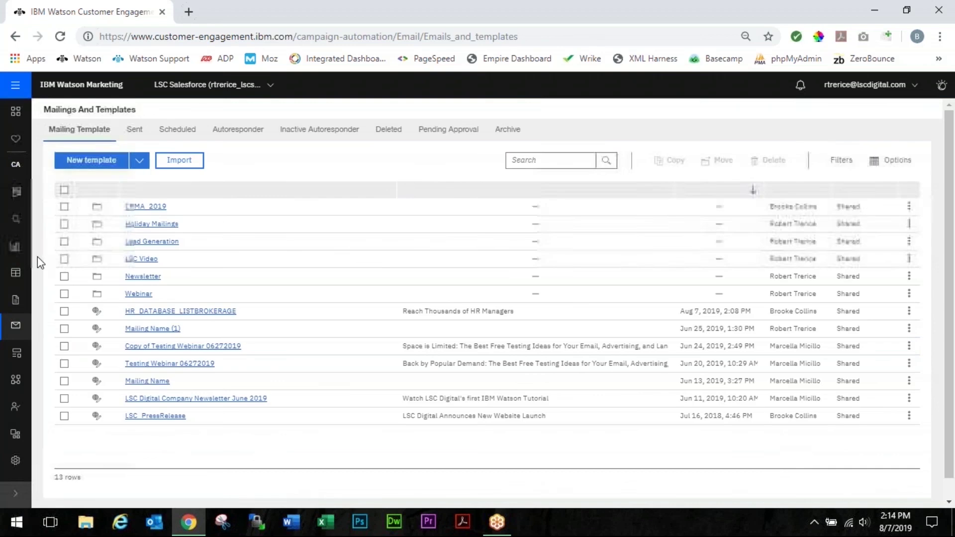
left_click(183, 133)
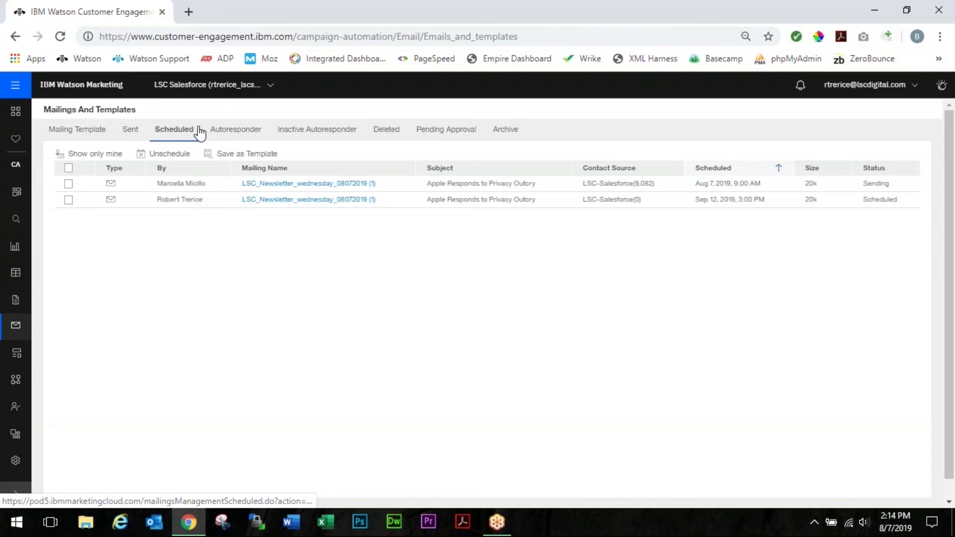
left_click(69, 201)
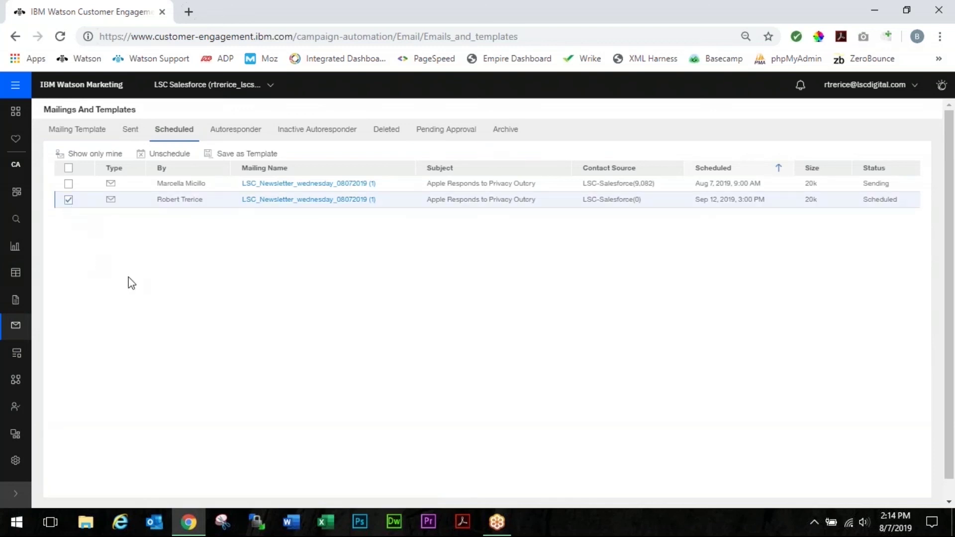
left_click(165, 155)
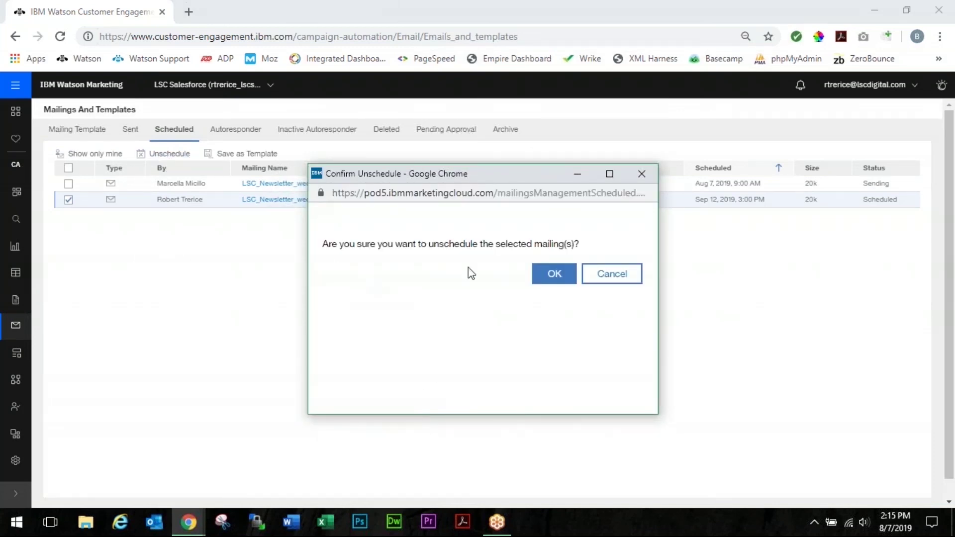
left_click(567, 279)
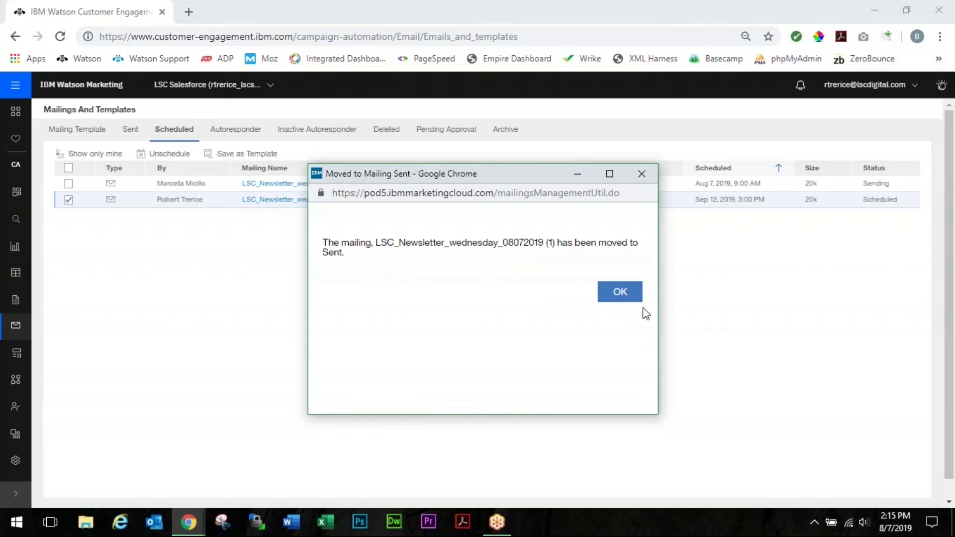
left_click(619, 298)
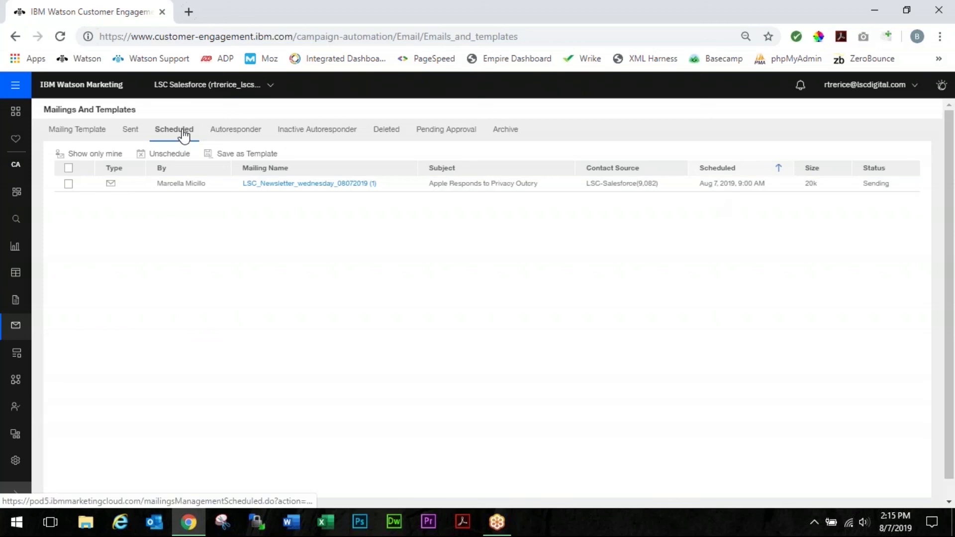
- Open LSC_Newsletter_wednesday_08072019 from the Newsletter template folder and proceed On To Send
left_click(86, 130)
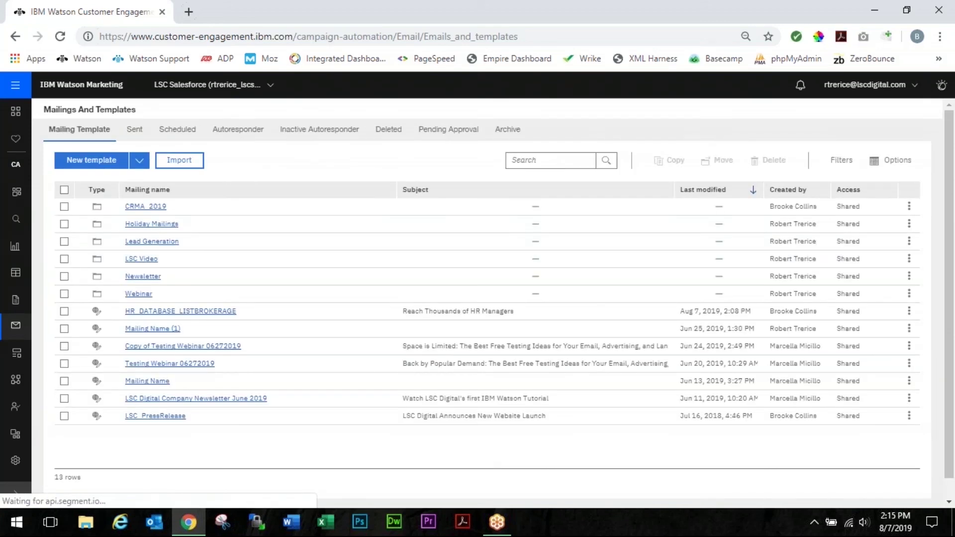
left_click(139, 277)
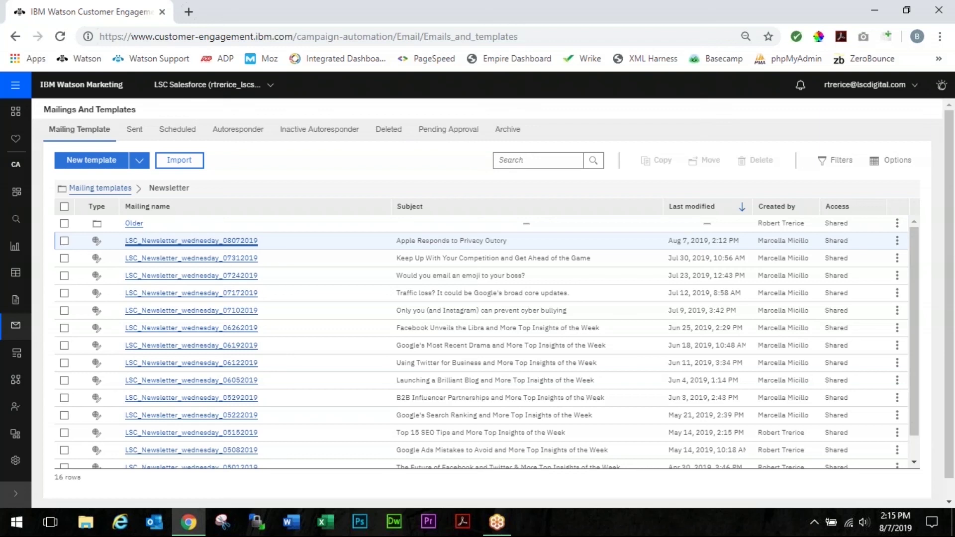
left_click(167, 241)
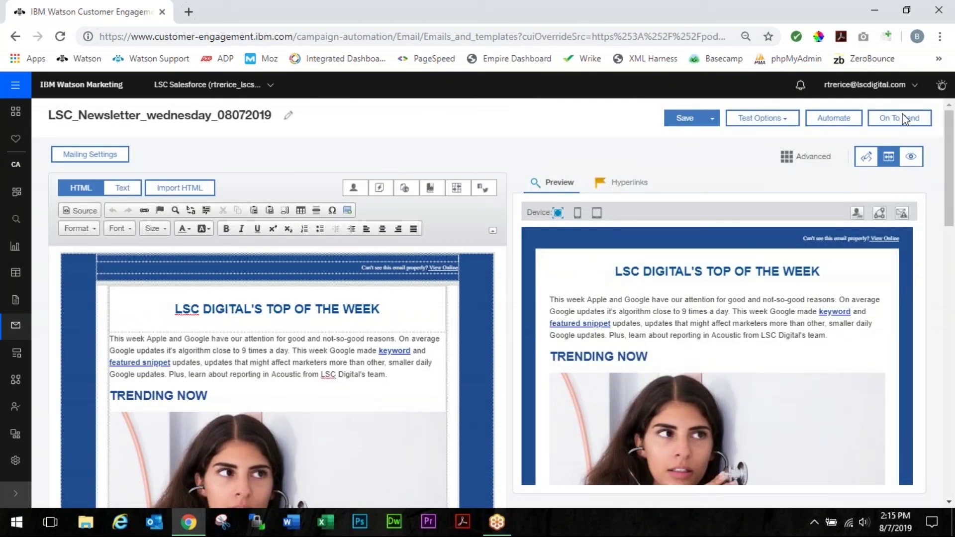
left_click(899, 119)
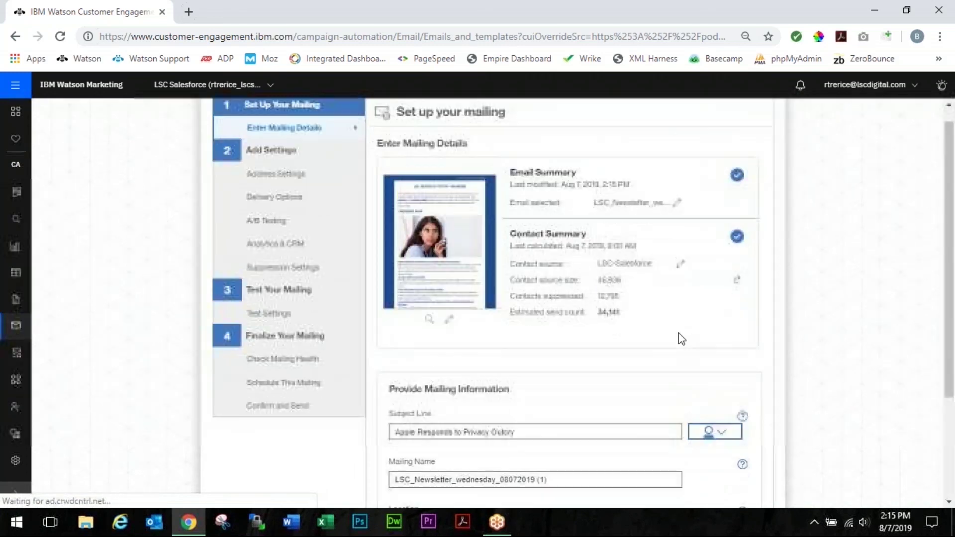
scroll(647, 323, "down", 3)
scroll(502, 149, "up", 3)
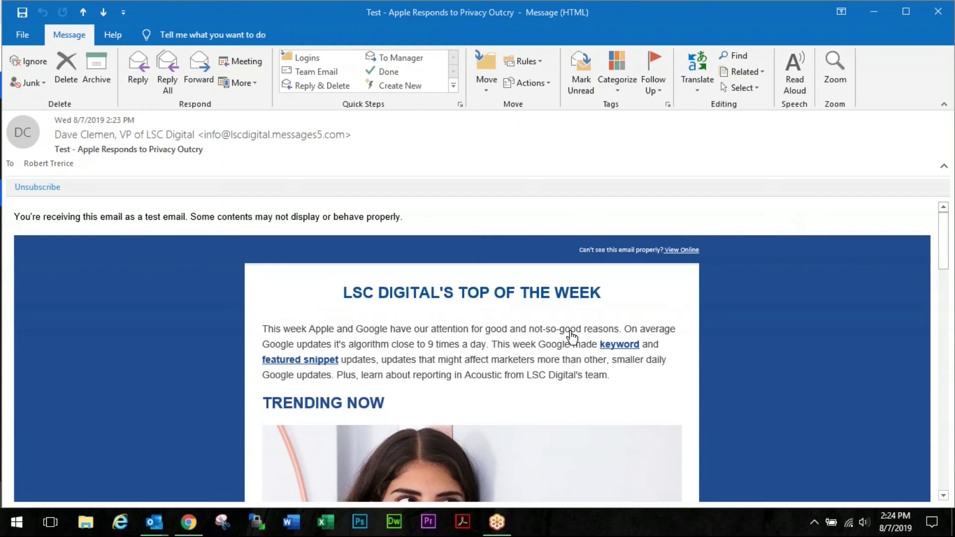
- Scroll through the test newsletter email in Outlook down to its footer
scroll(323, 296, "down", 3)
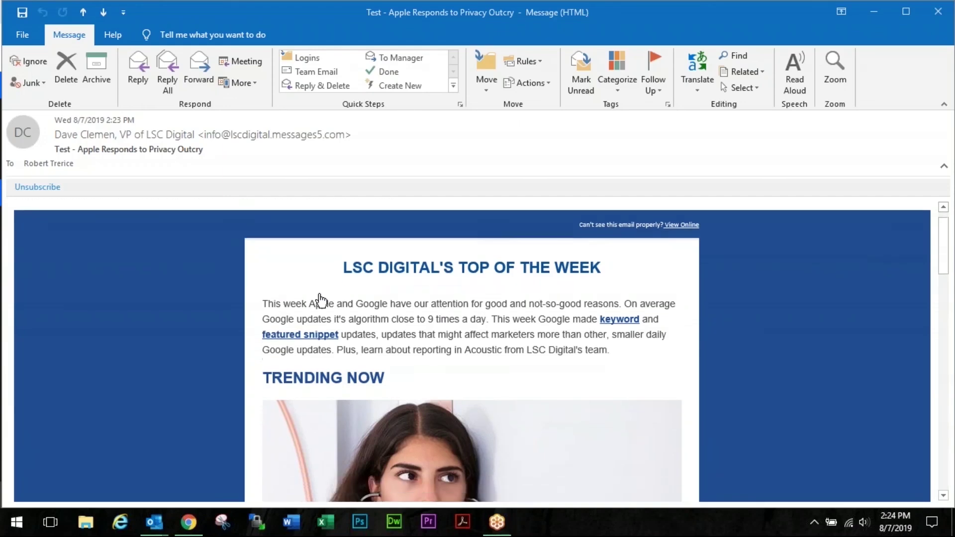
scroll(318, 303, "down", 12)
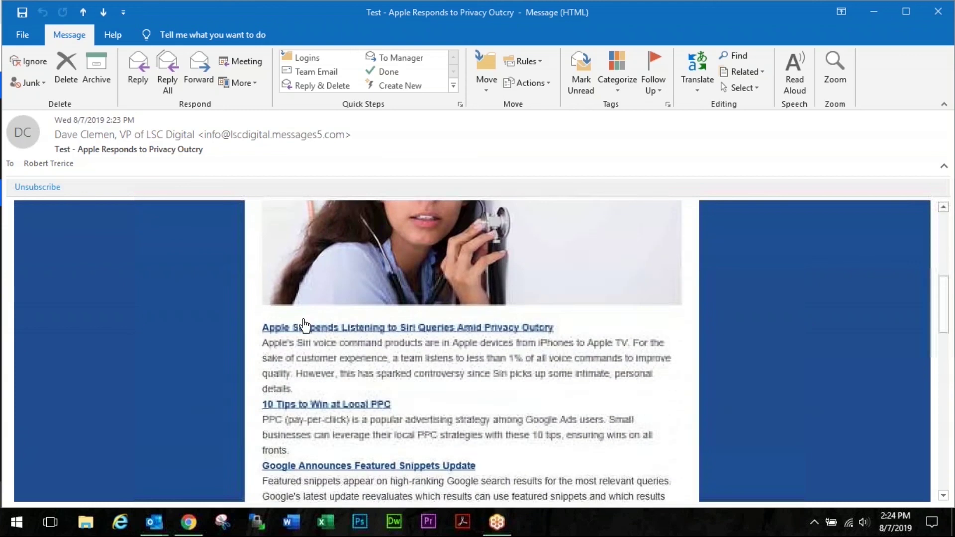
scroll(303, 330, "down", 8)
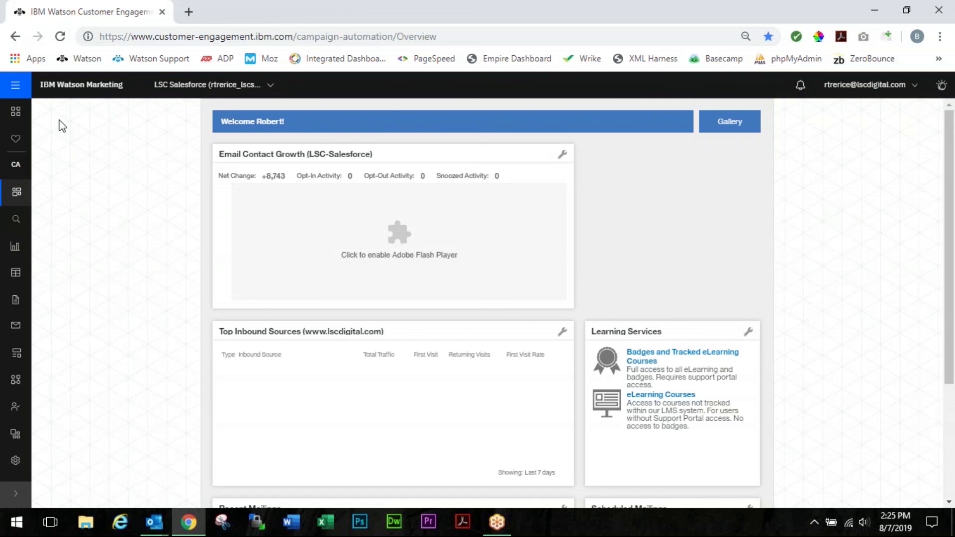
- Go to Data > Databases > Suppression Lists and open the MASTER SUPPRESSION LIST
left_click(13, 86)
left_click(13, 97)
left_click(28, 268)
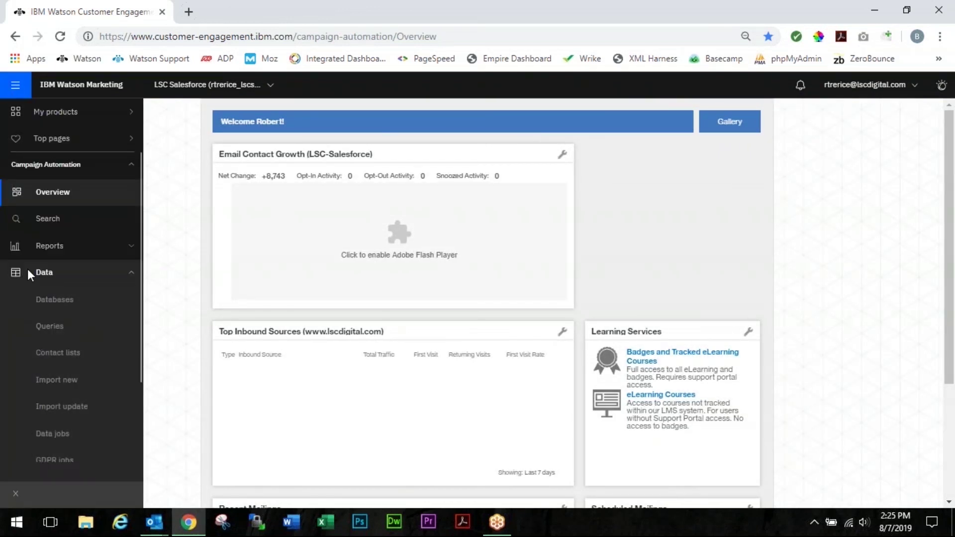
left_click(44, 301)
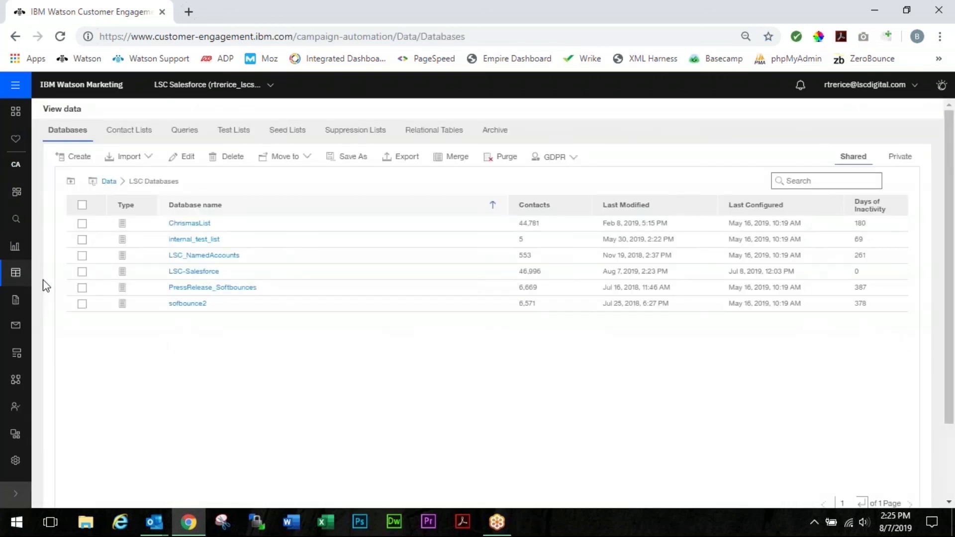
left_click(375, 131)
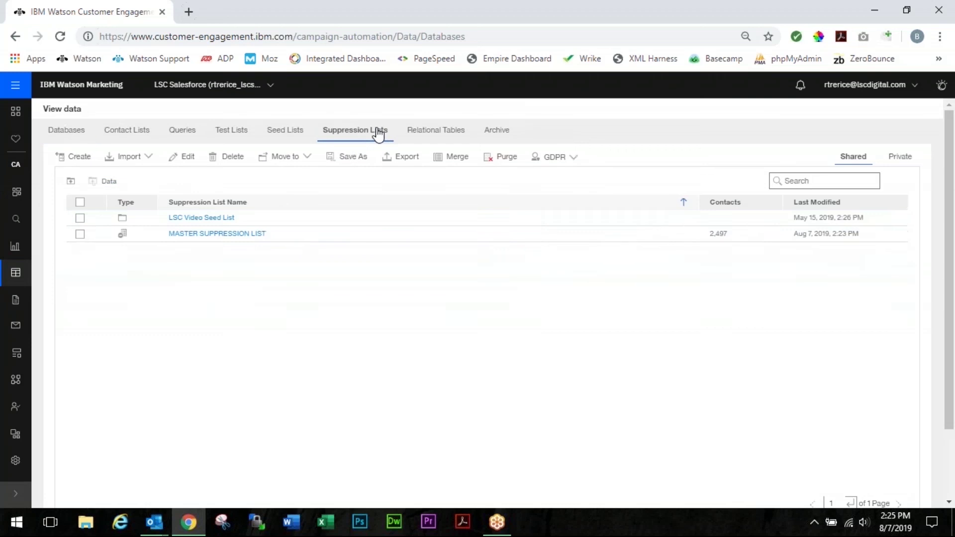
left_click(241, 235)
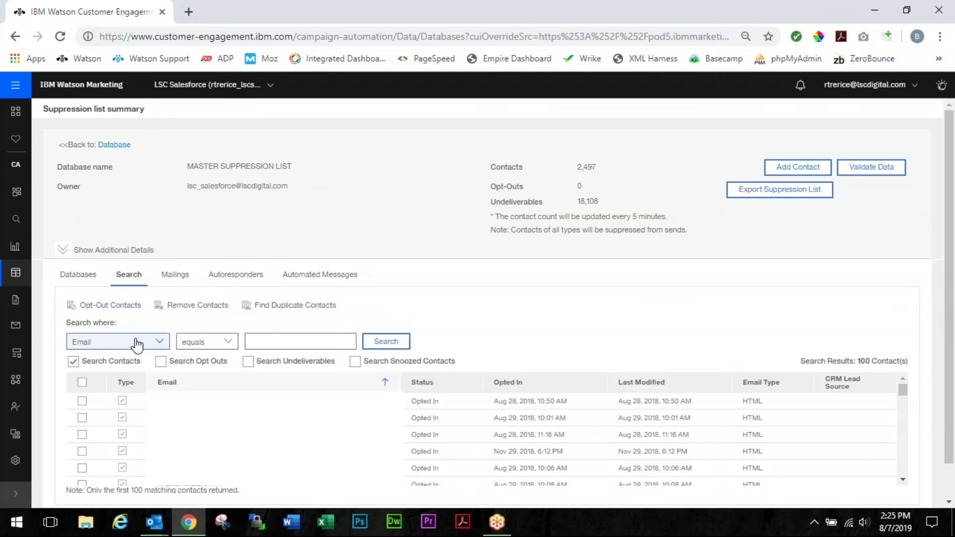
- Search the list for your own email address, remove that contact, and go back to the suppression lists
left_click(268, 341)
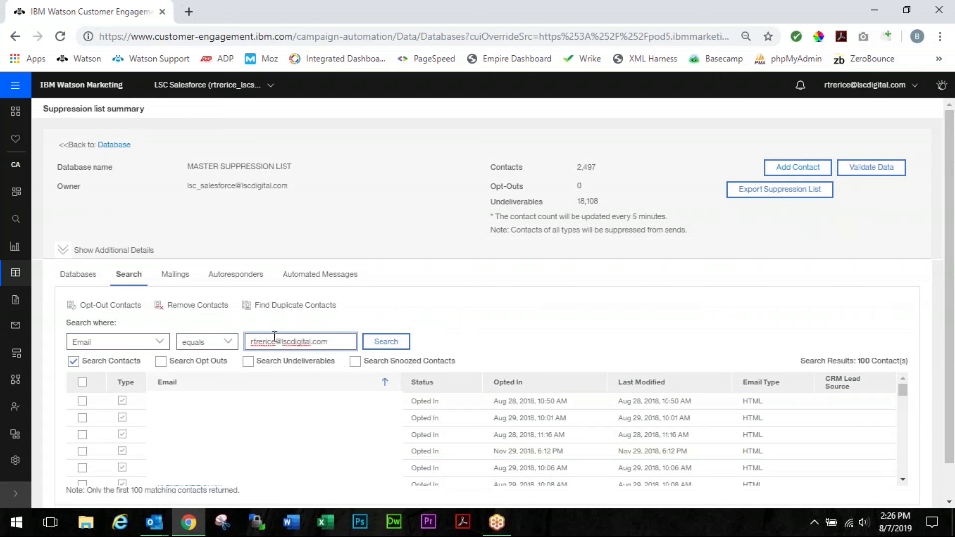
left_click(403, 345)
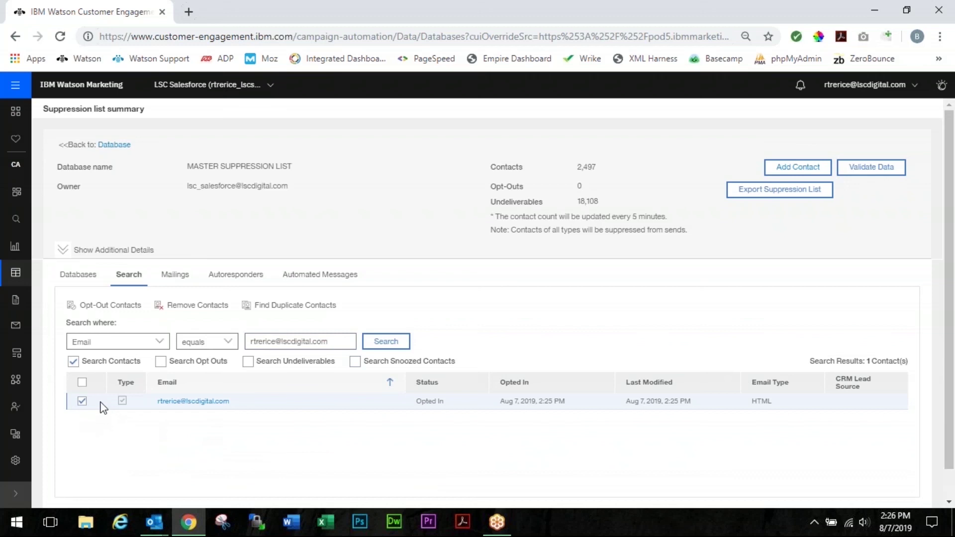
left_click(180, 306)
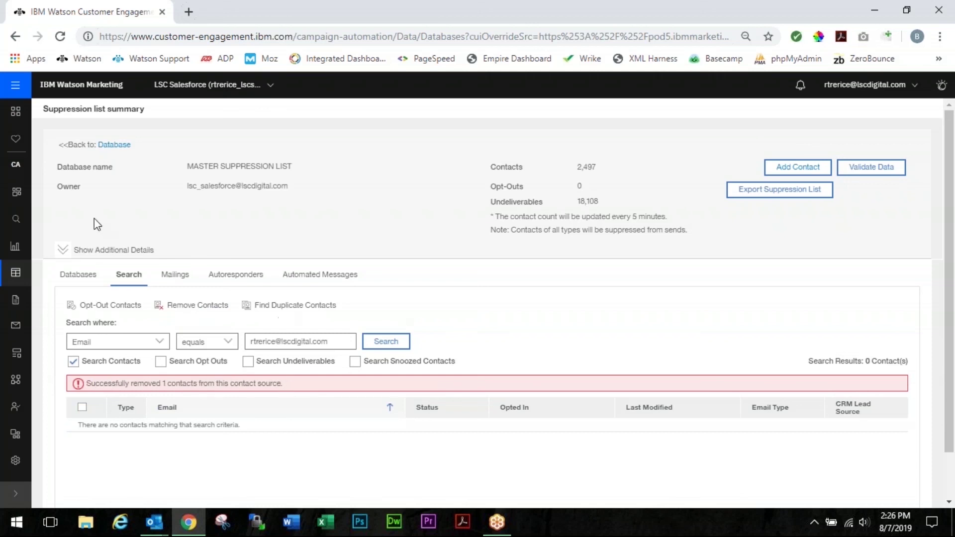
left_click(113, 145)
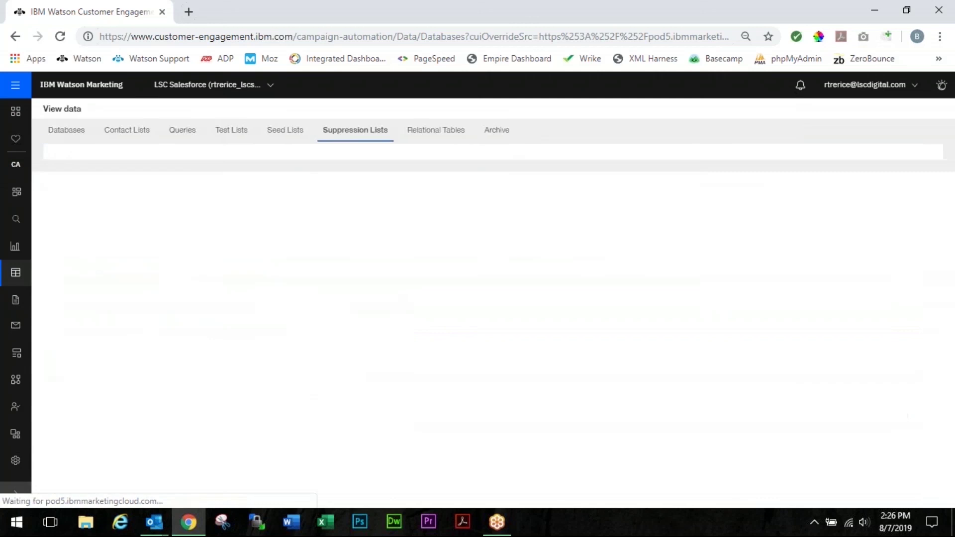
- Search the LSC-Salesforce database in LSC Databases for your own email address to confirm it is Opted In
left_click(68, 143)
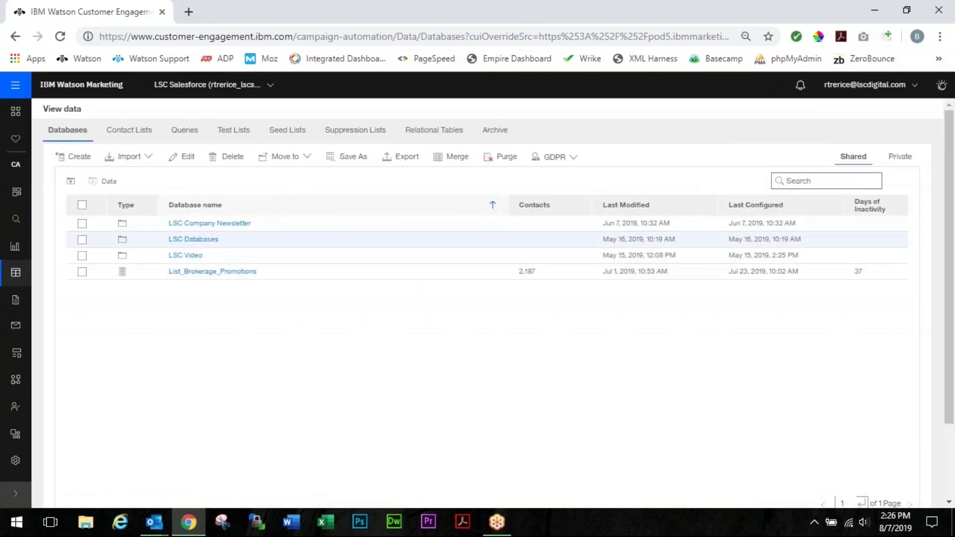
left_click(197, 241)
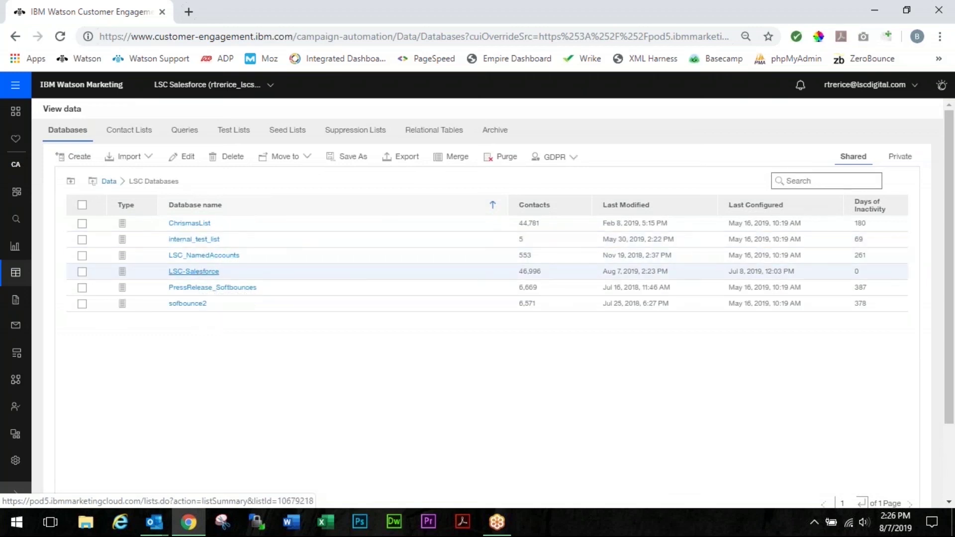
left_click(197, 271)
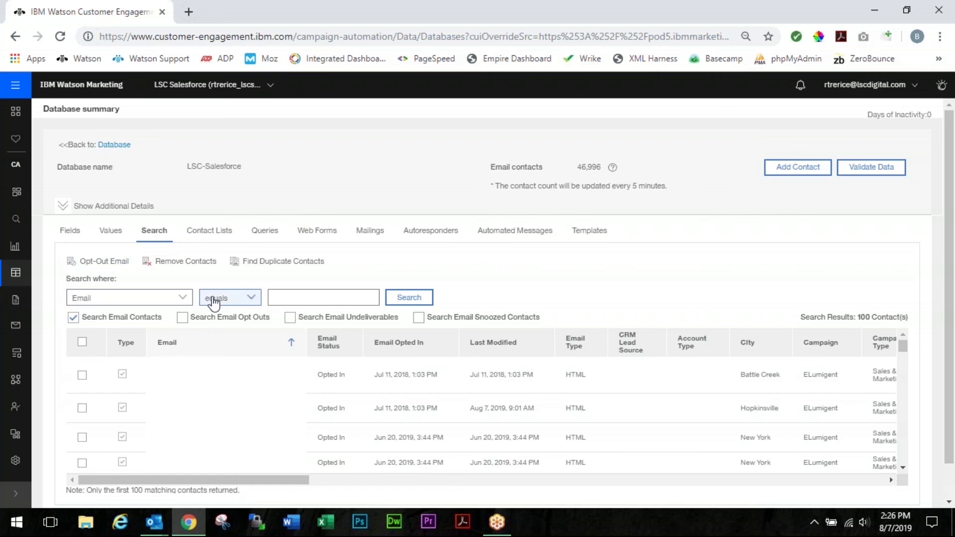
left_click(305, 300)
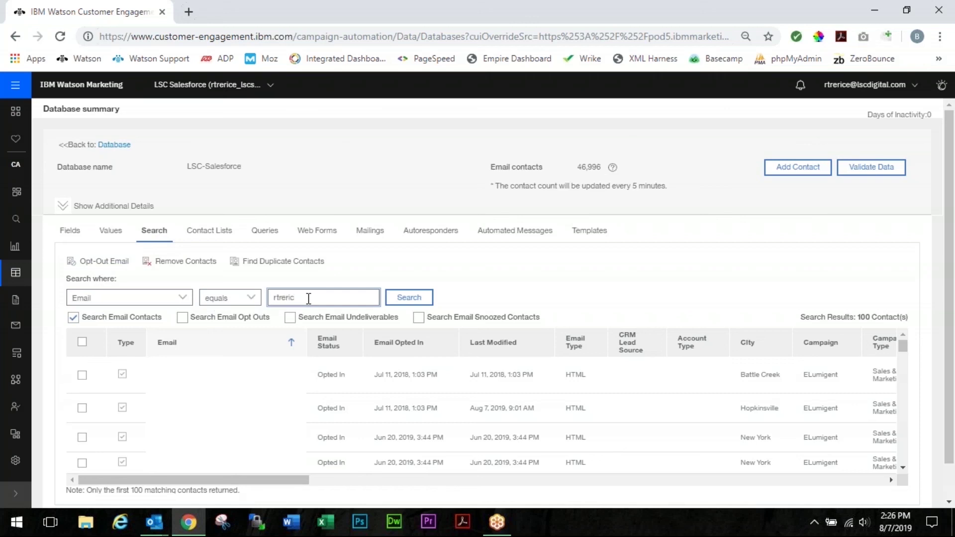
left_click(420, 303)
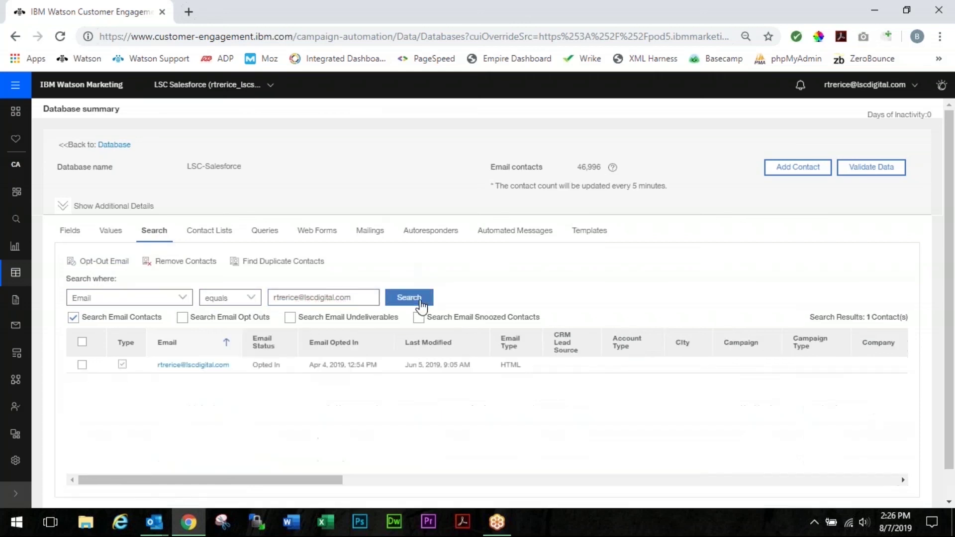